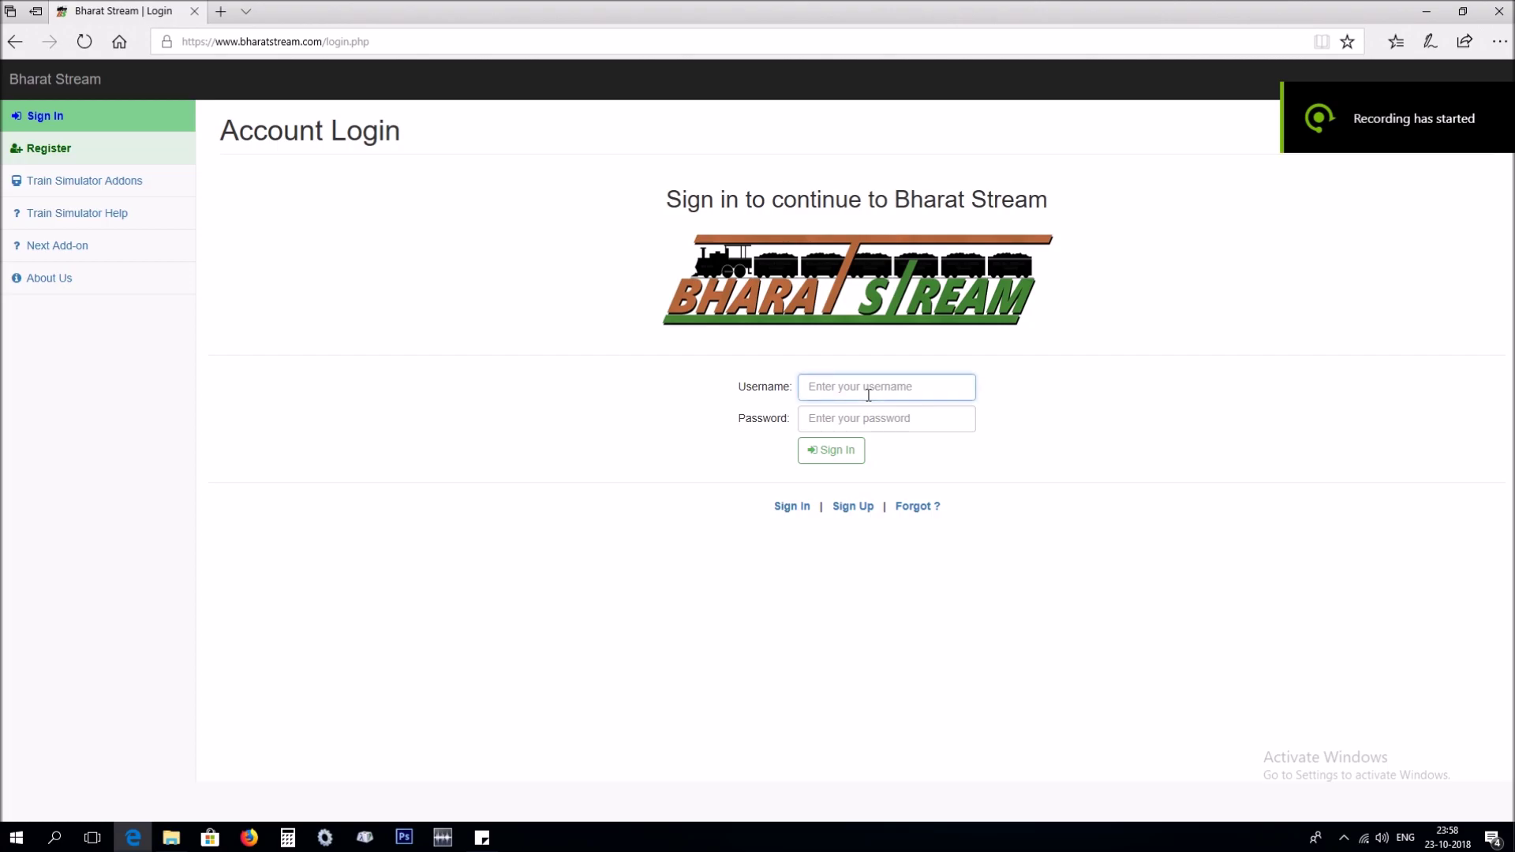
Sign in, open WAP4 Ludhiana Locomotive from My Download List, and scroll to How to Download.
text(t)
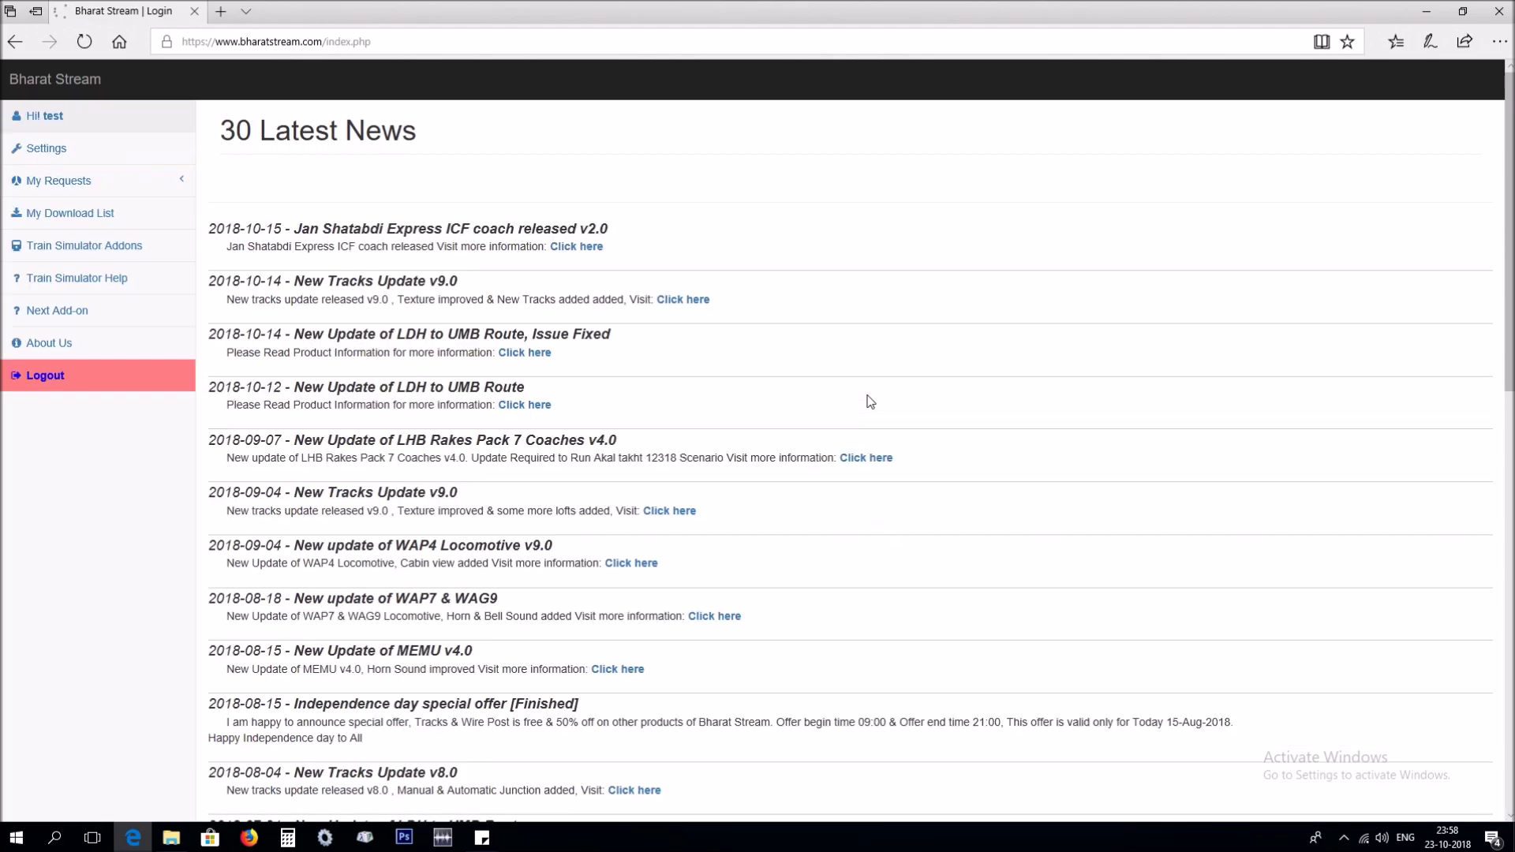
click(122, 246)
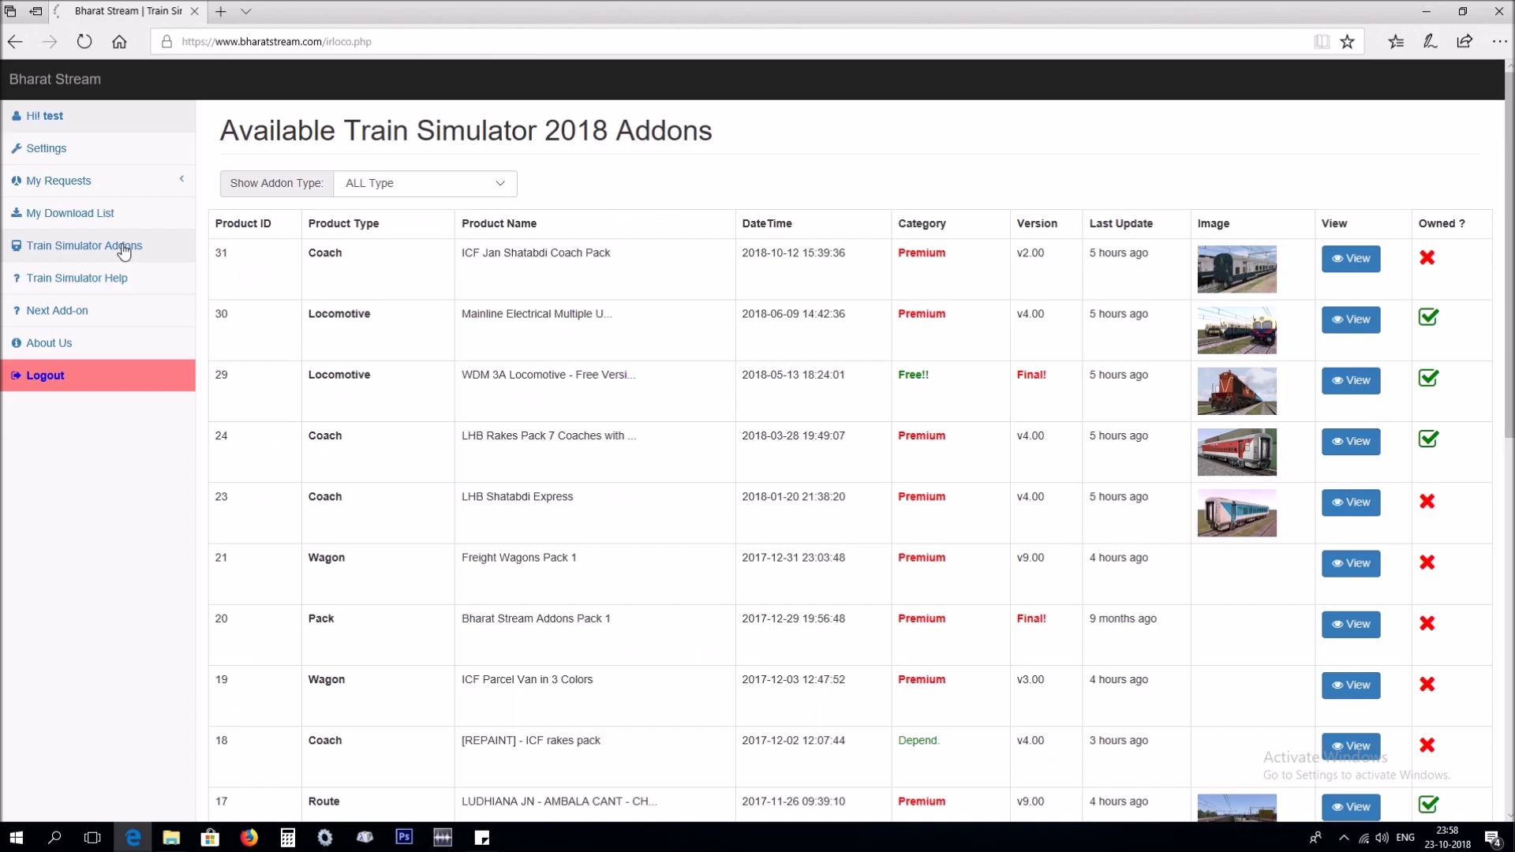
click(117, 220)
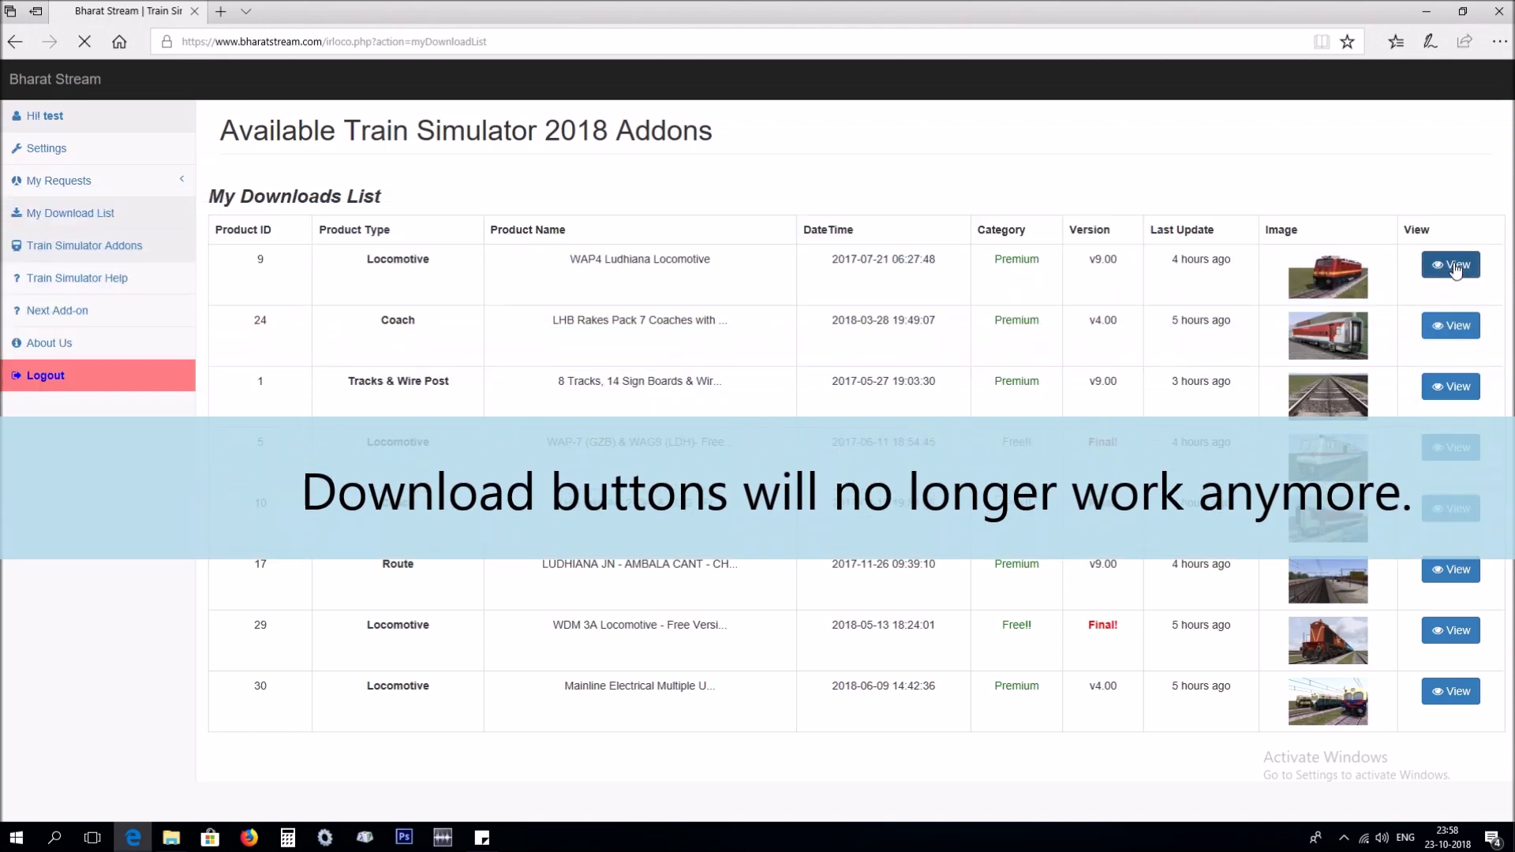
click(1456, 269)
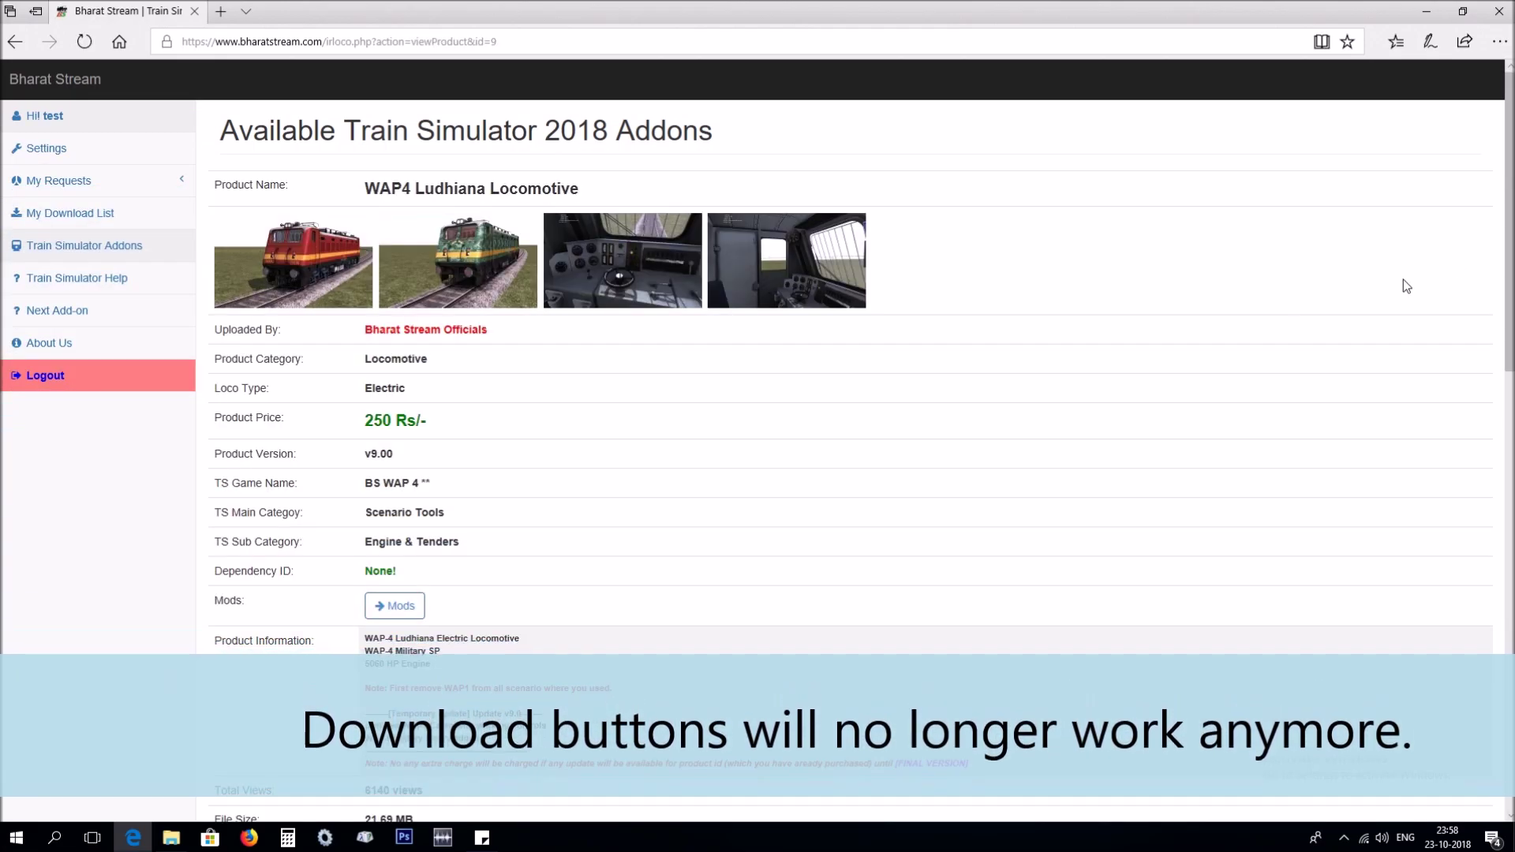
scroll(555, 514, down, 4)
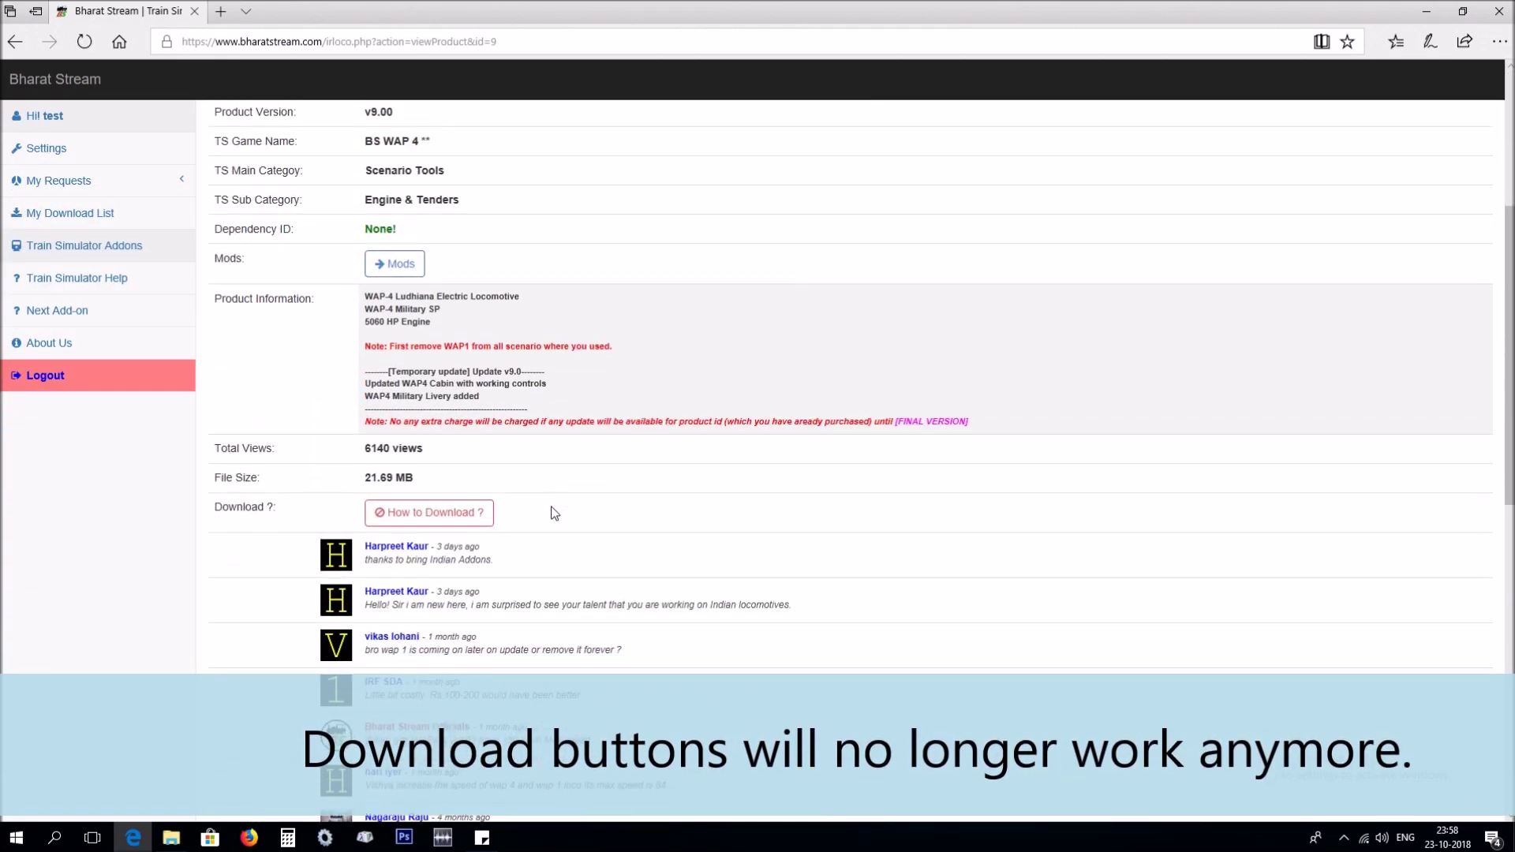
Open the Train Simulator 2018 Help page with the addon download instructions.
click(422, 514)
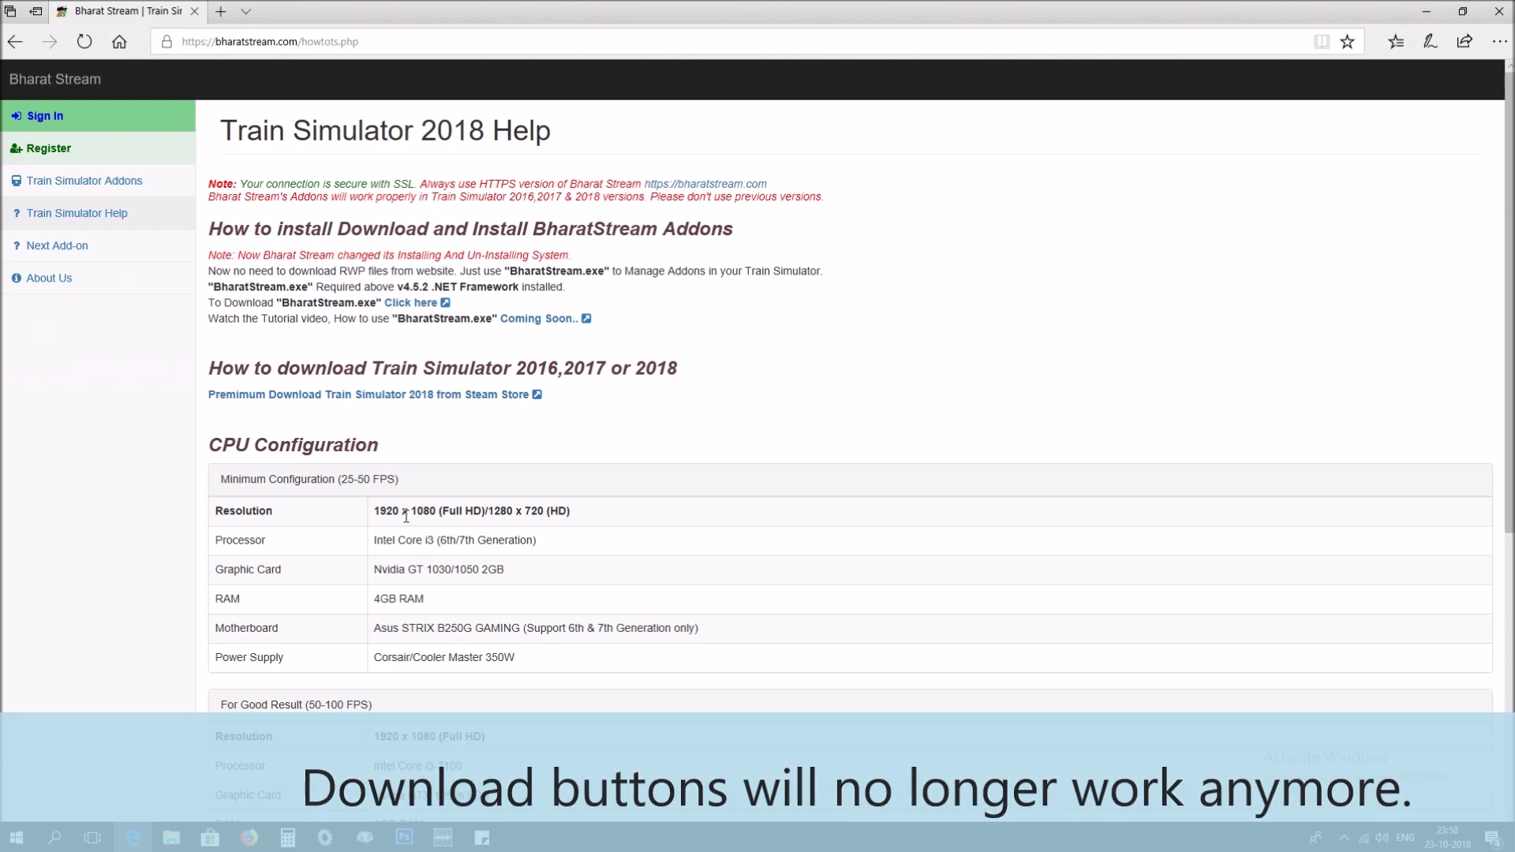
drag(209, 228, 736, 230)
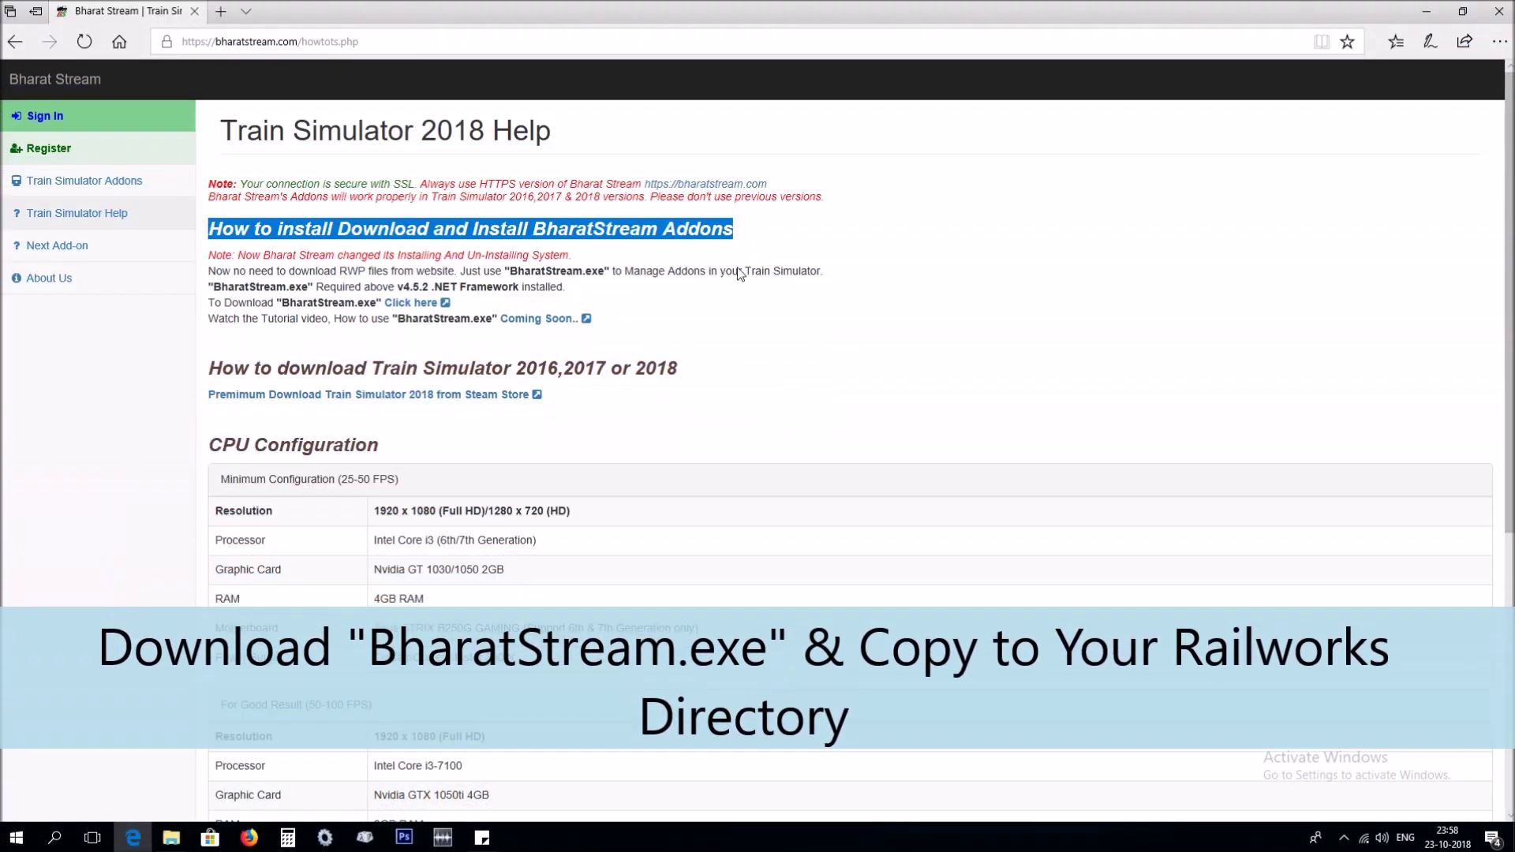
click(742, 268)
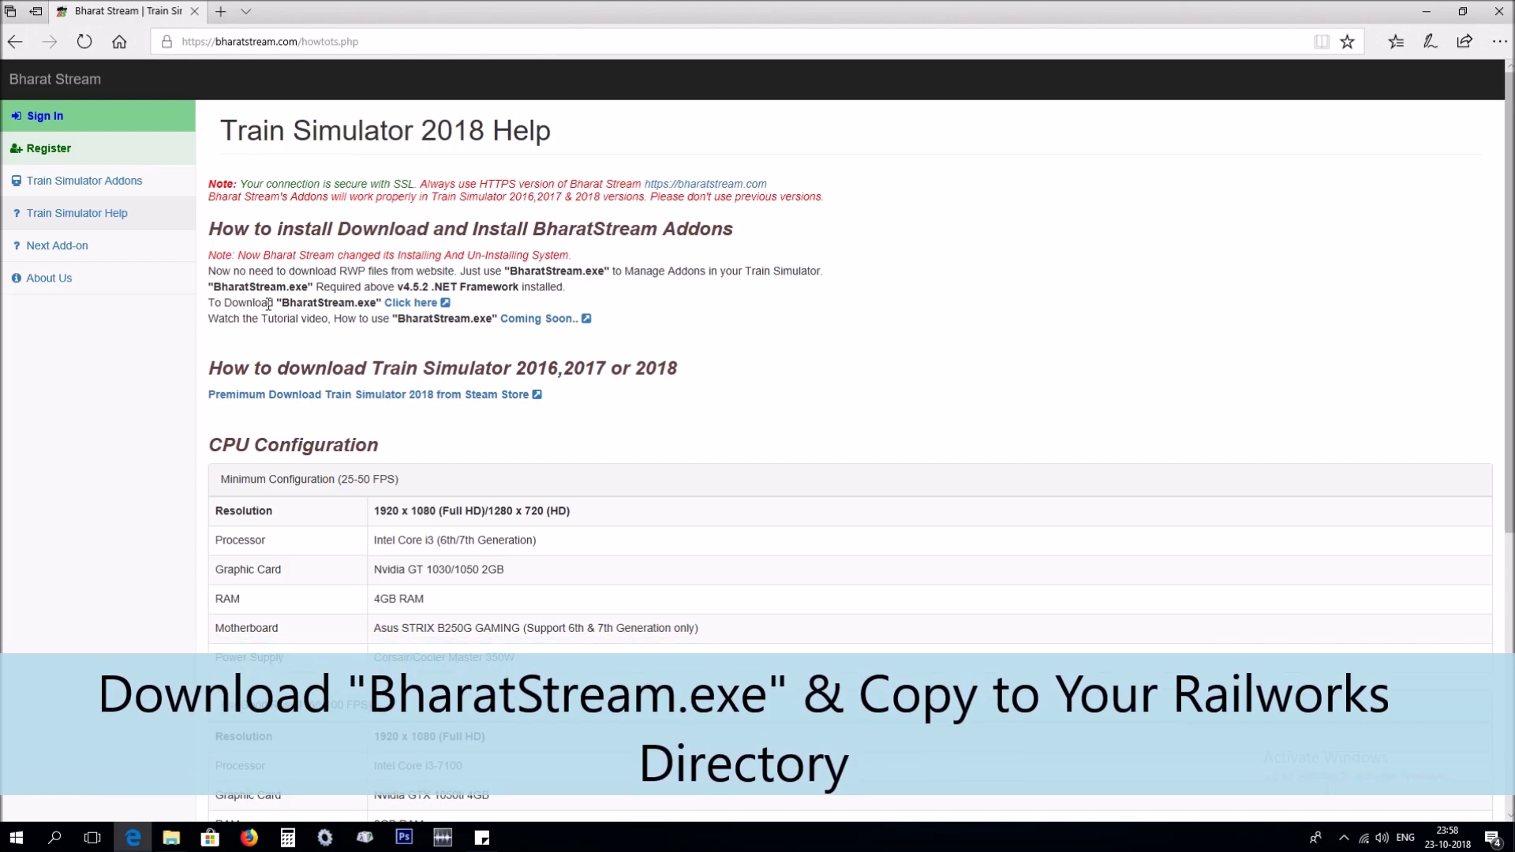
Download and save BharatStream.exe, then open its containing folder from the downloads list.
click(404, 304)
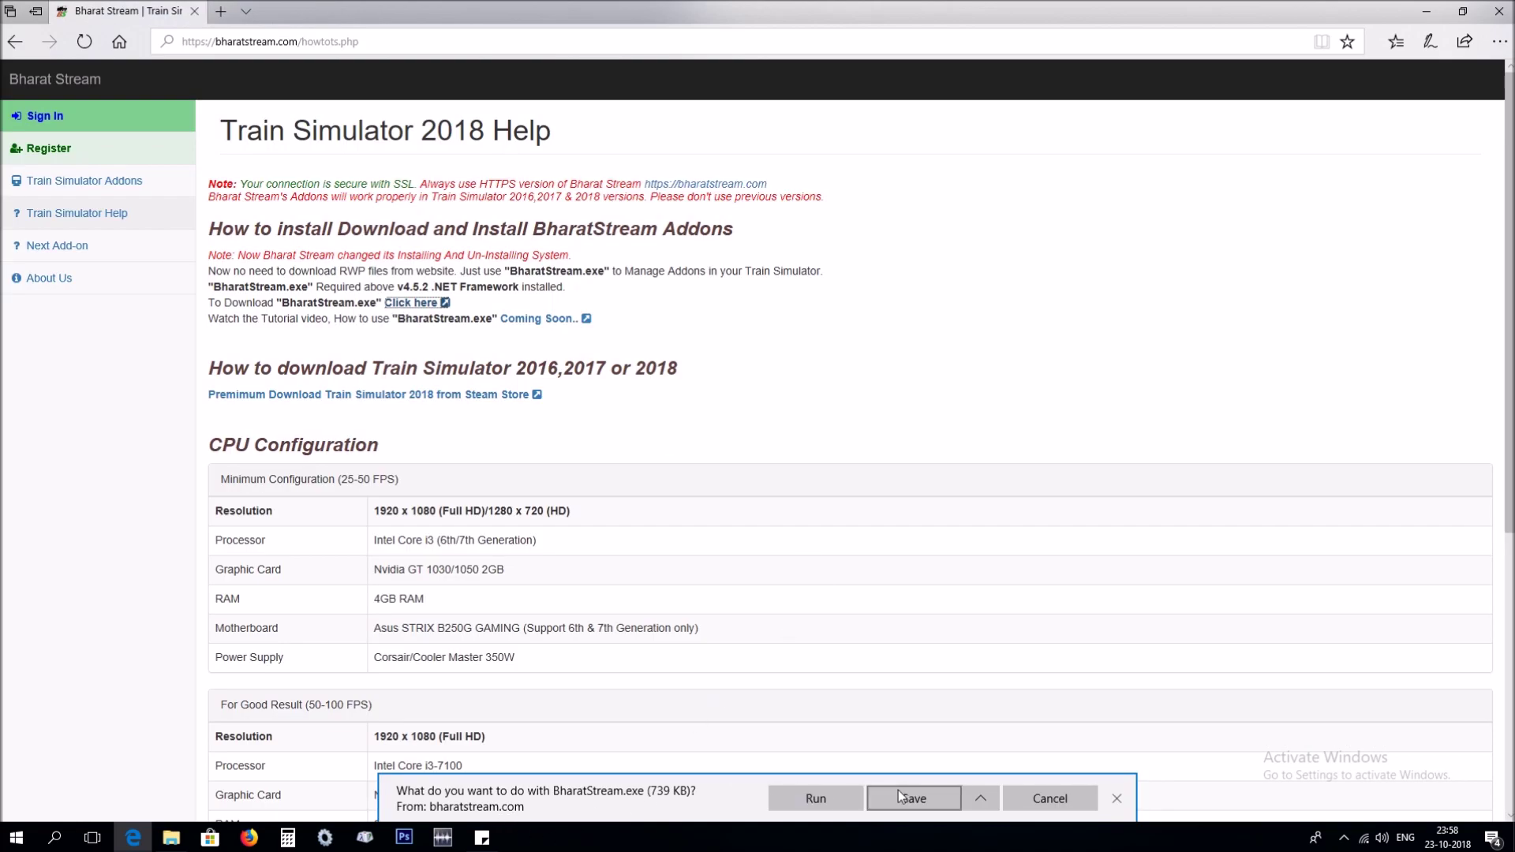
click(902, 794)
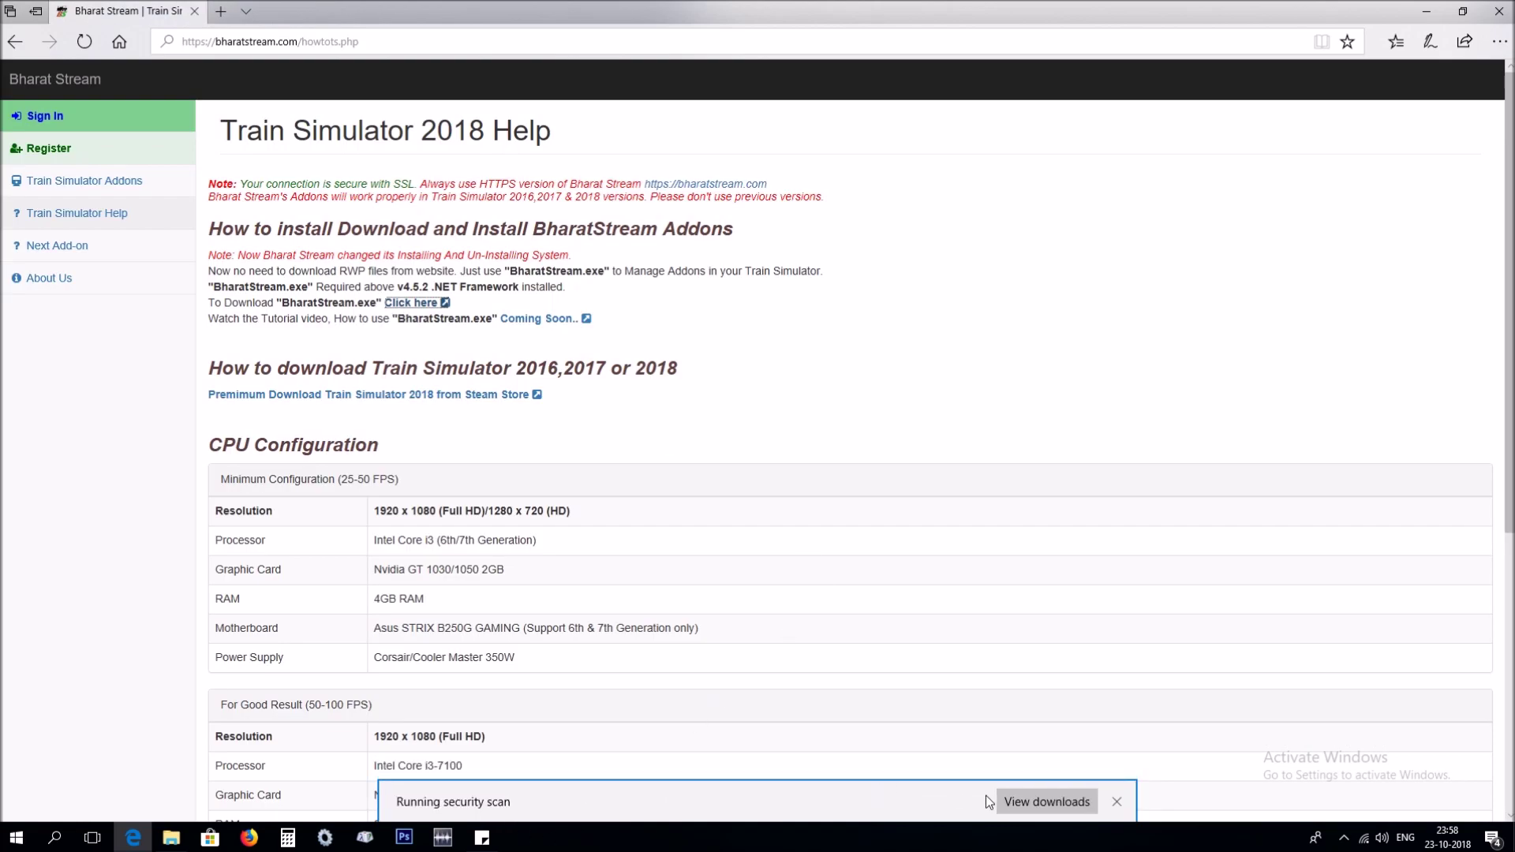
click(1047, 800)
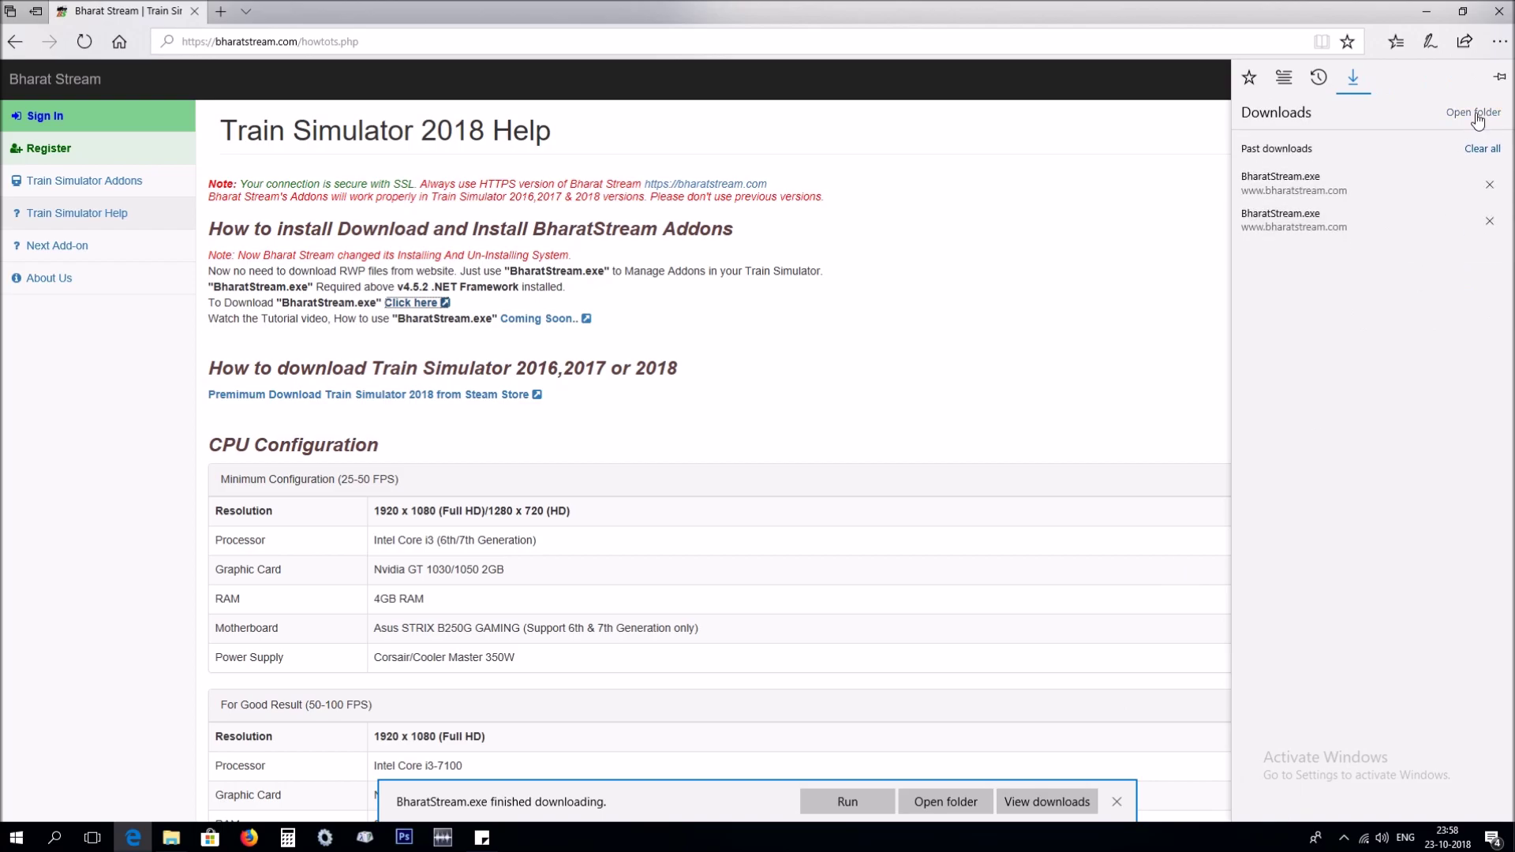
click(1473, 112)
Copy BharatStream.exe from Downloads into D:\RailWorks and move the Explorer window aside.
click(292, 123)
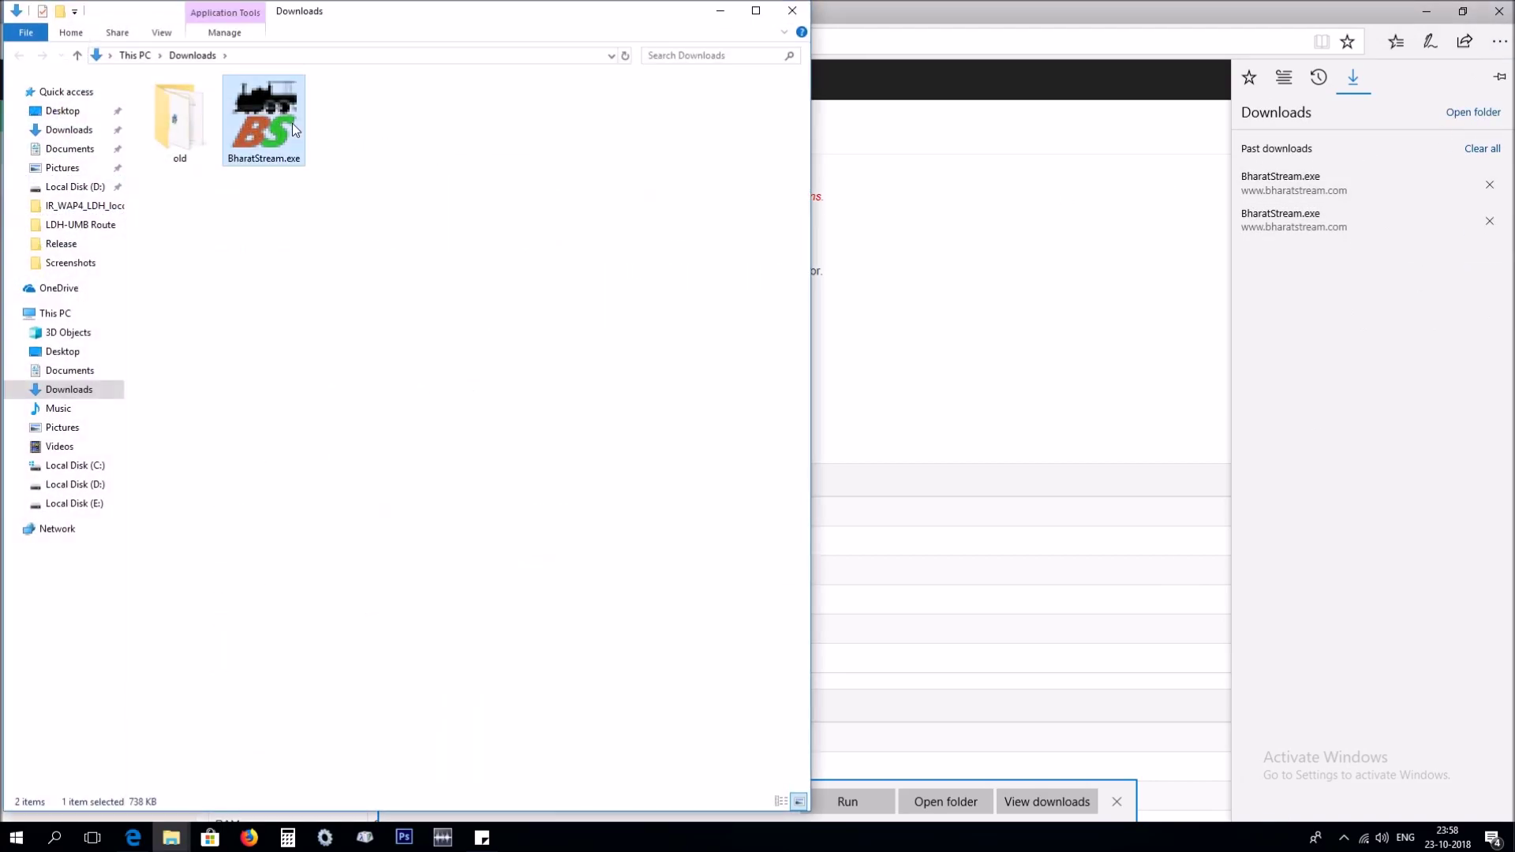
right_click(283, 136)
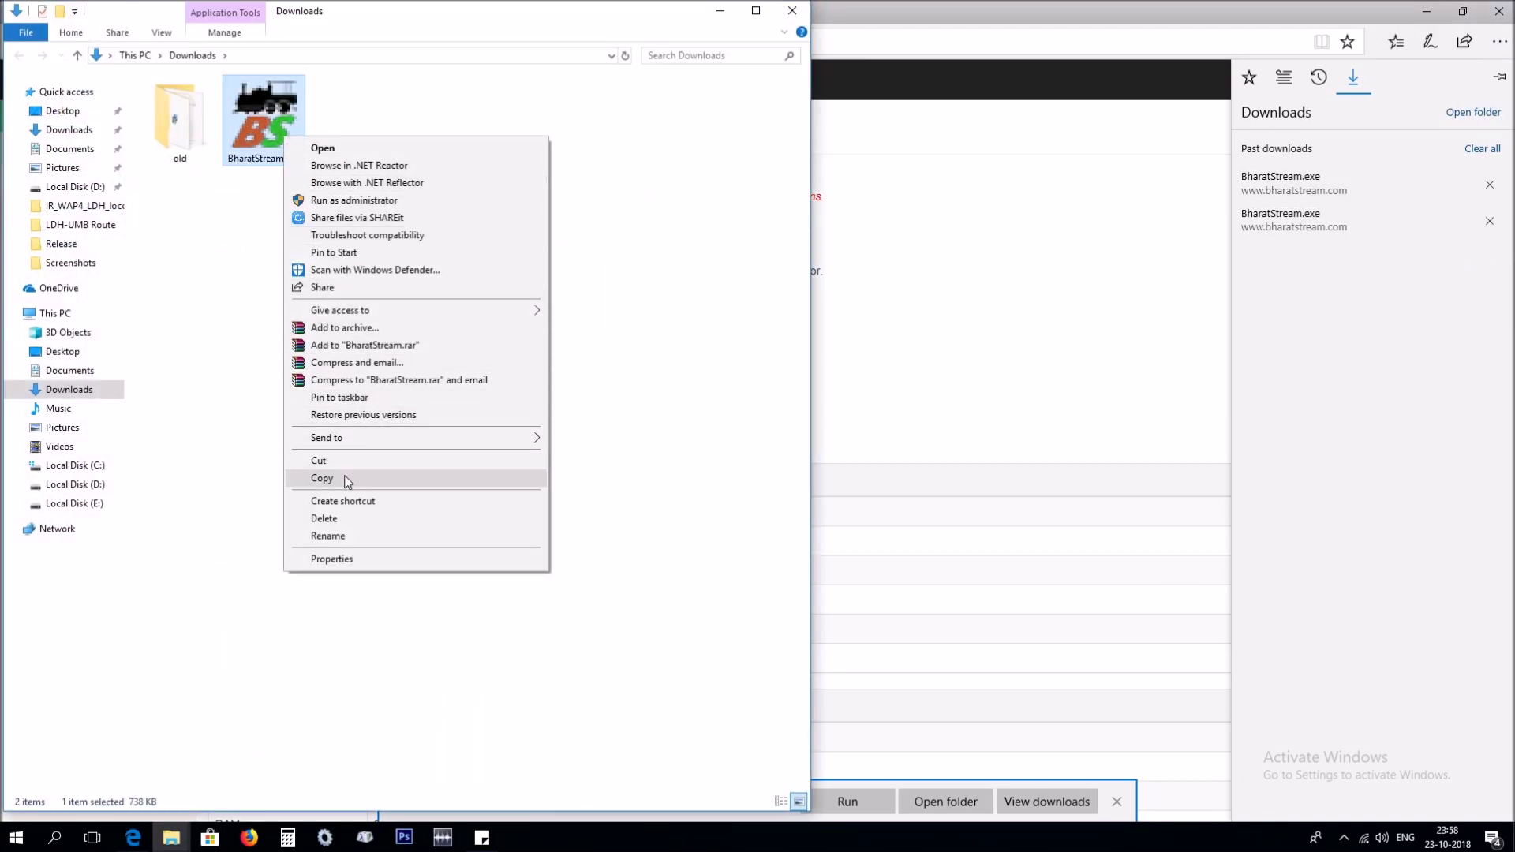
click(347, 476)
click(102, 486)
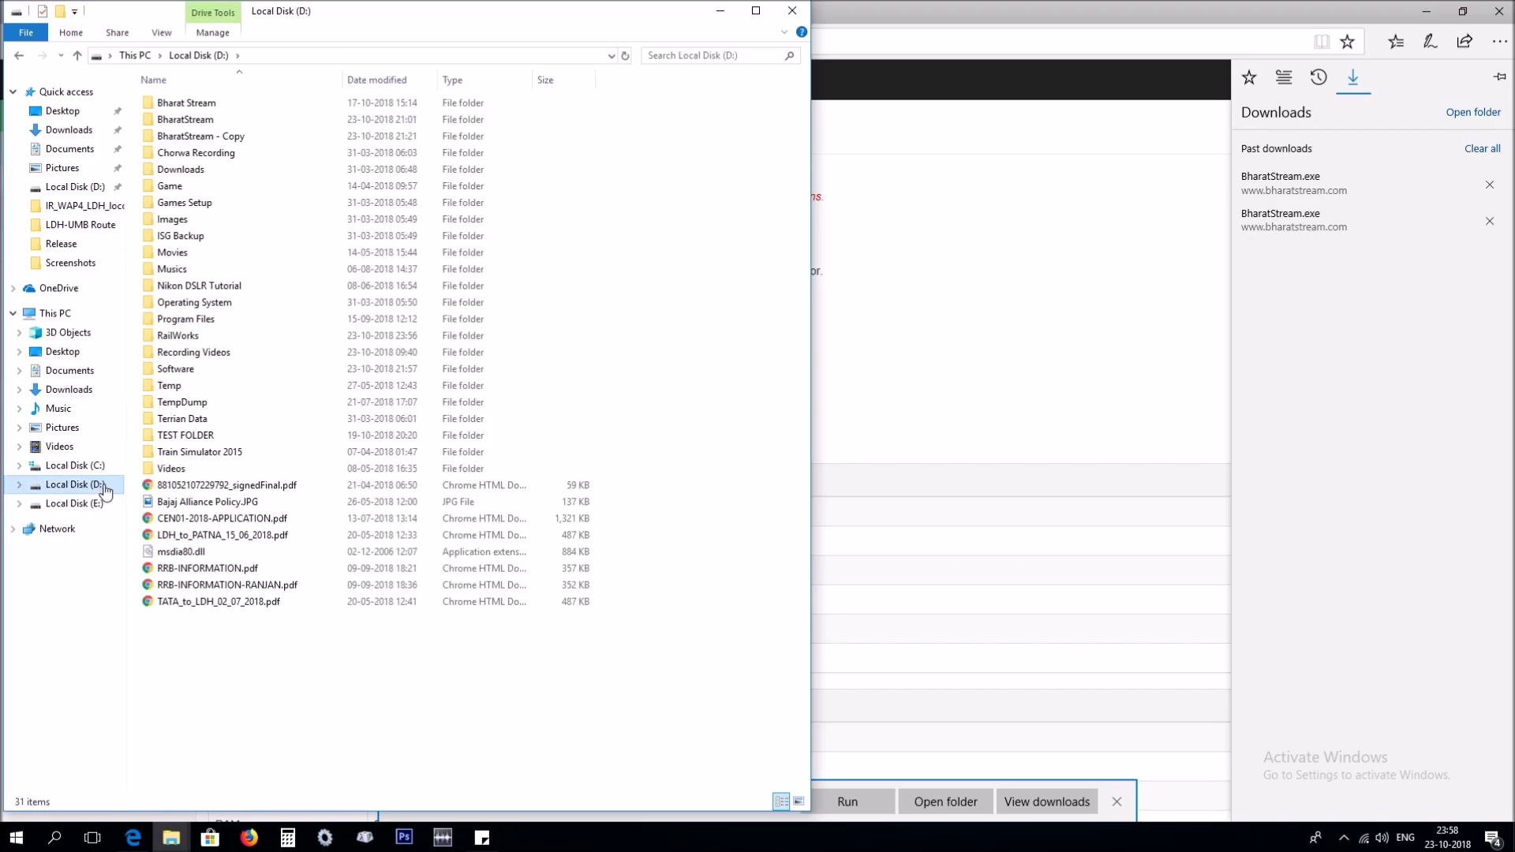
double_click(179, 336)
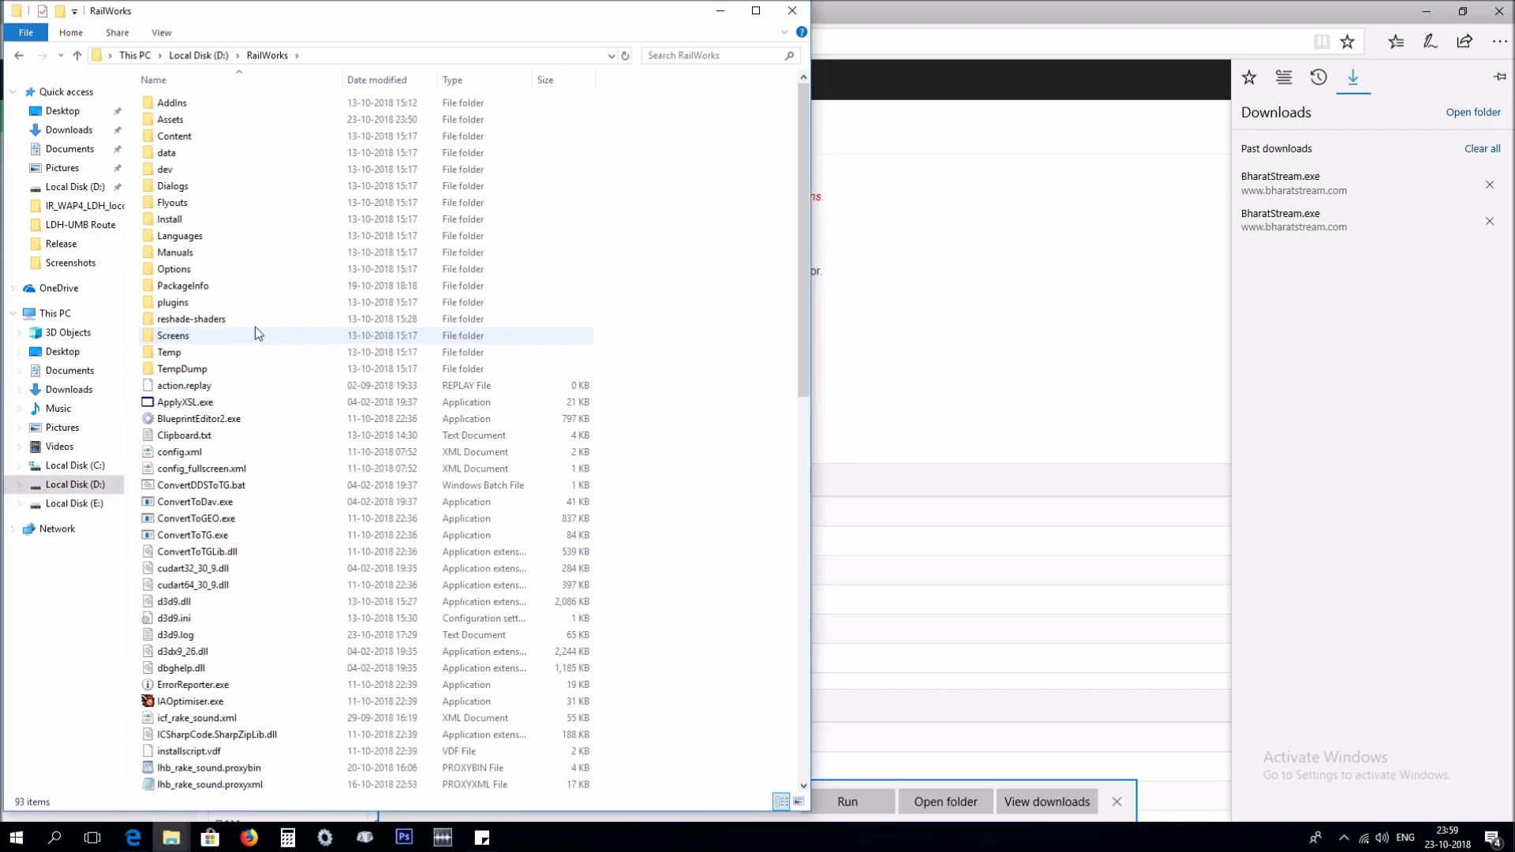
right_click(652, 365)
click(685, 473)
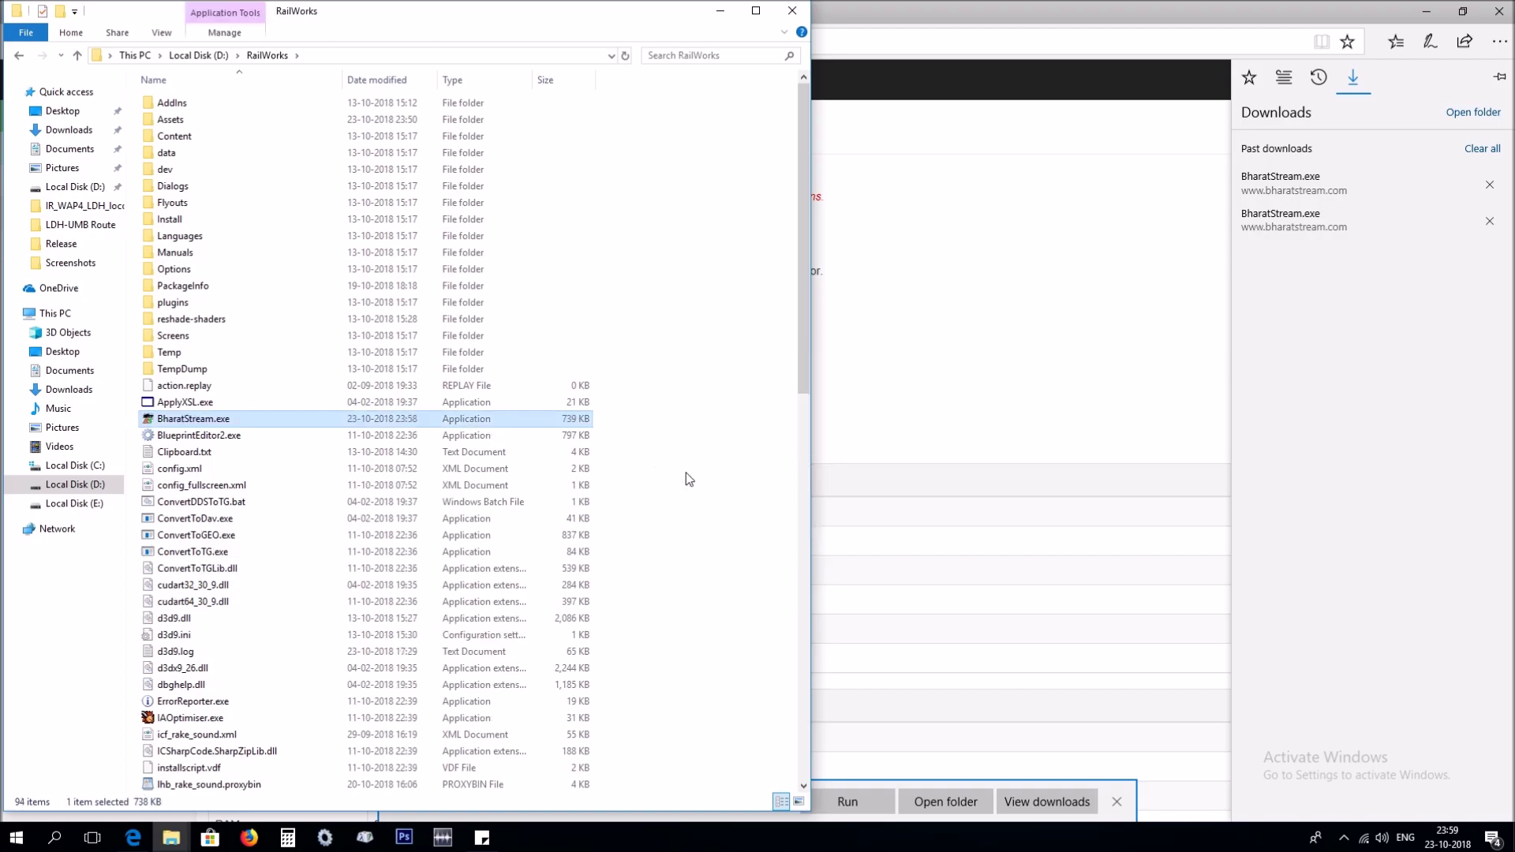
drag(457, 28, 1234, 135)
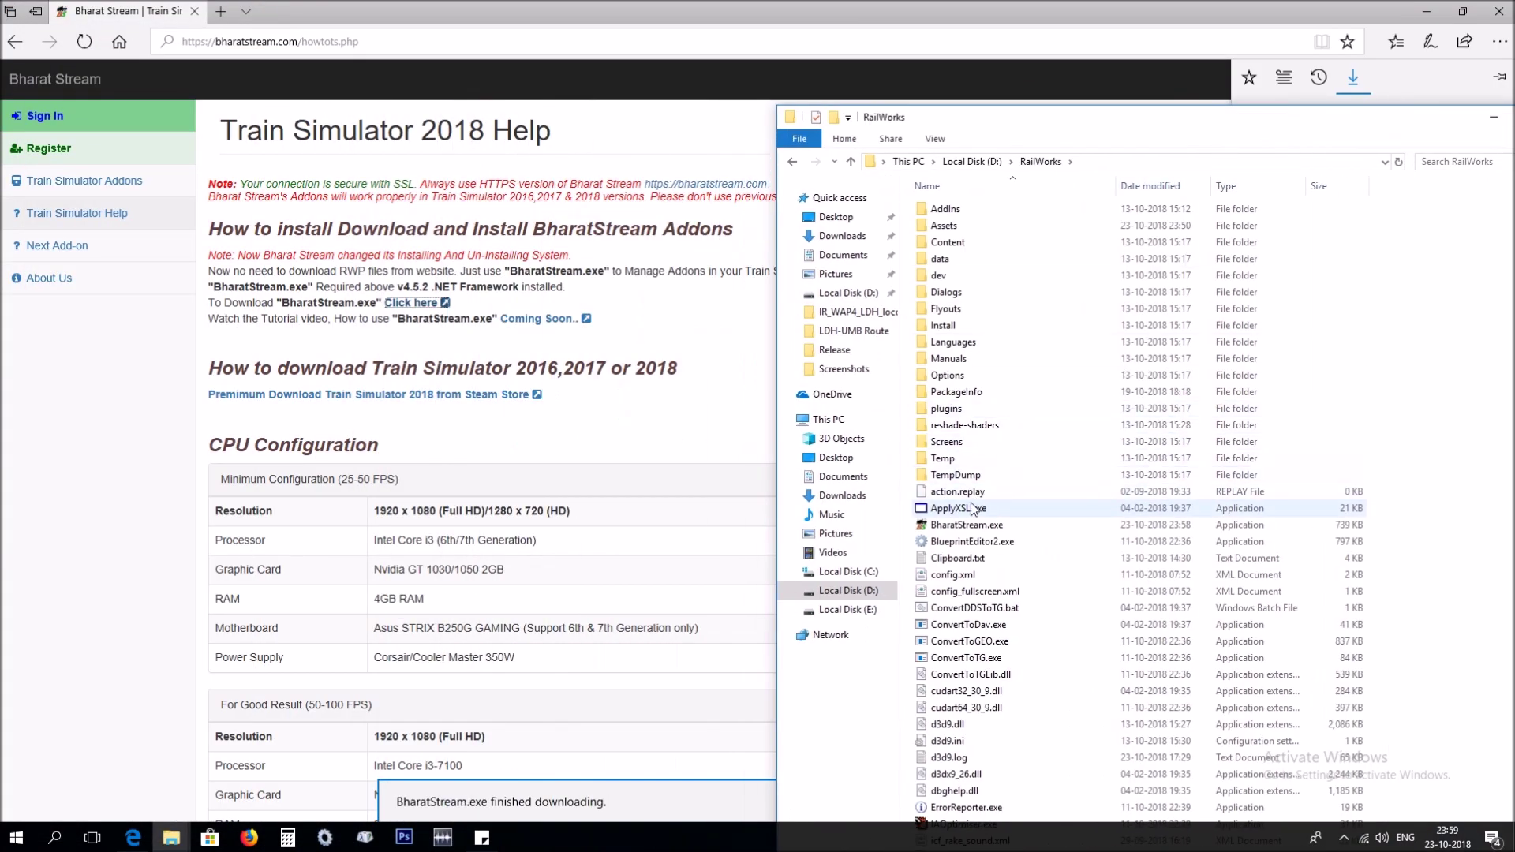
Run BharatStream.exe from RailWorks, allowing it past the SmartScreen warning.
double_click(963, 527)
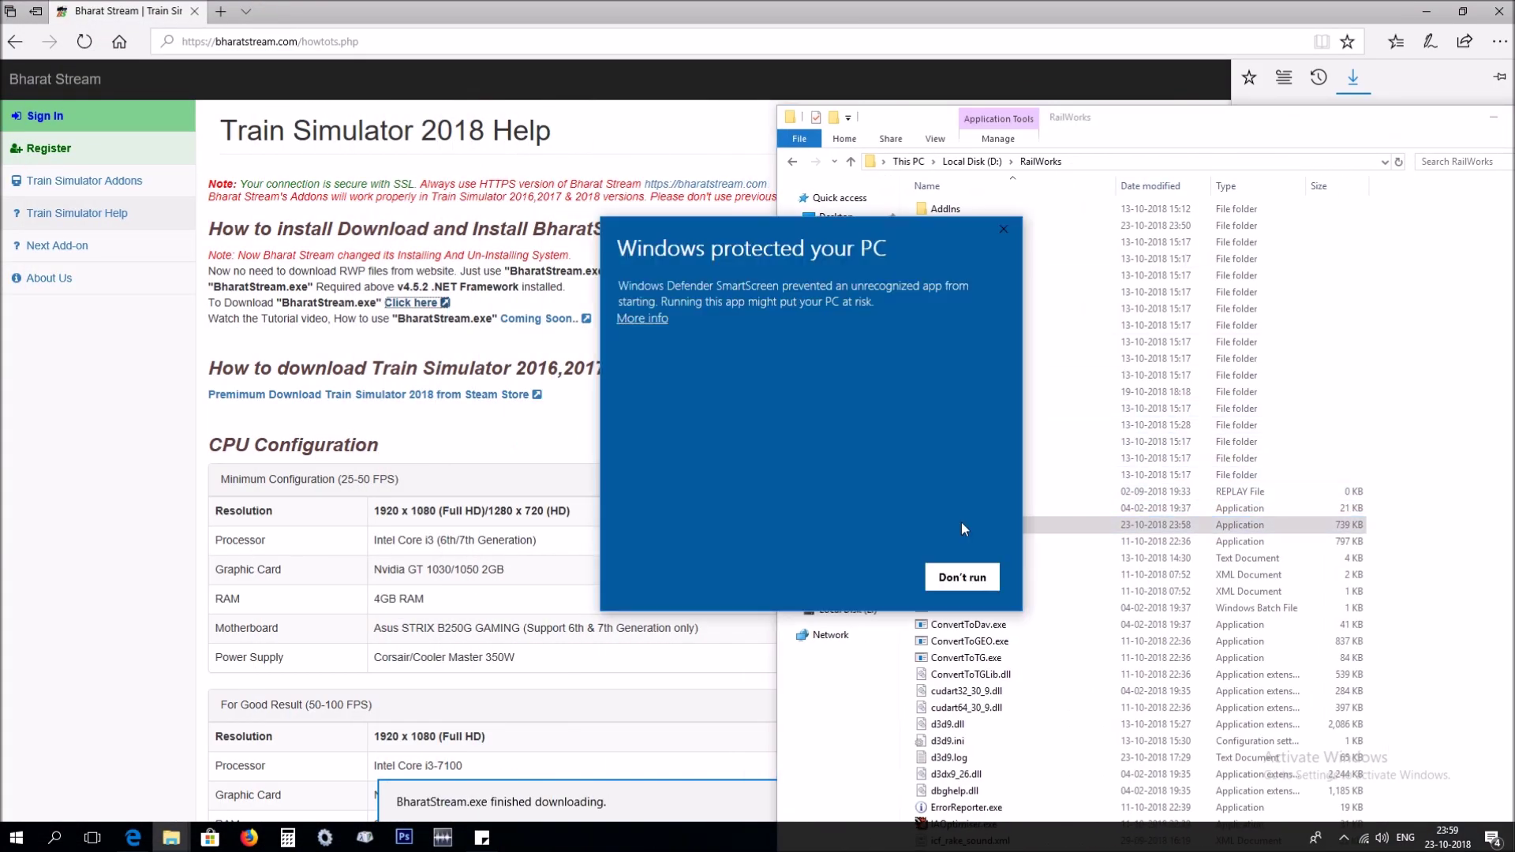
click(641, 315)
click(850, 577)
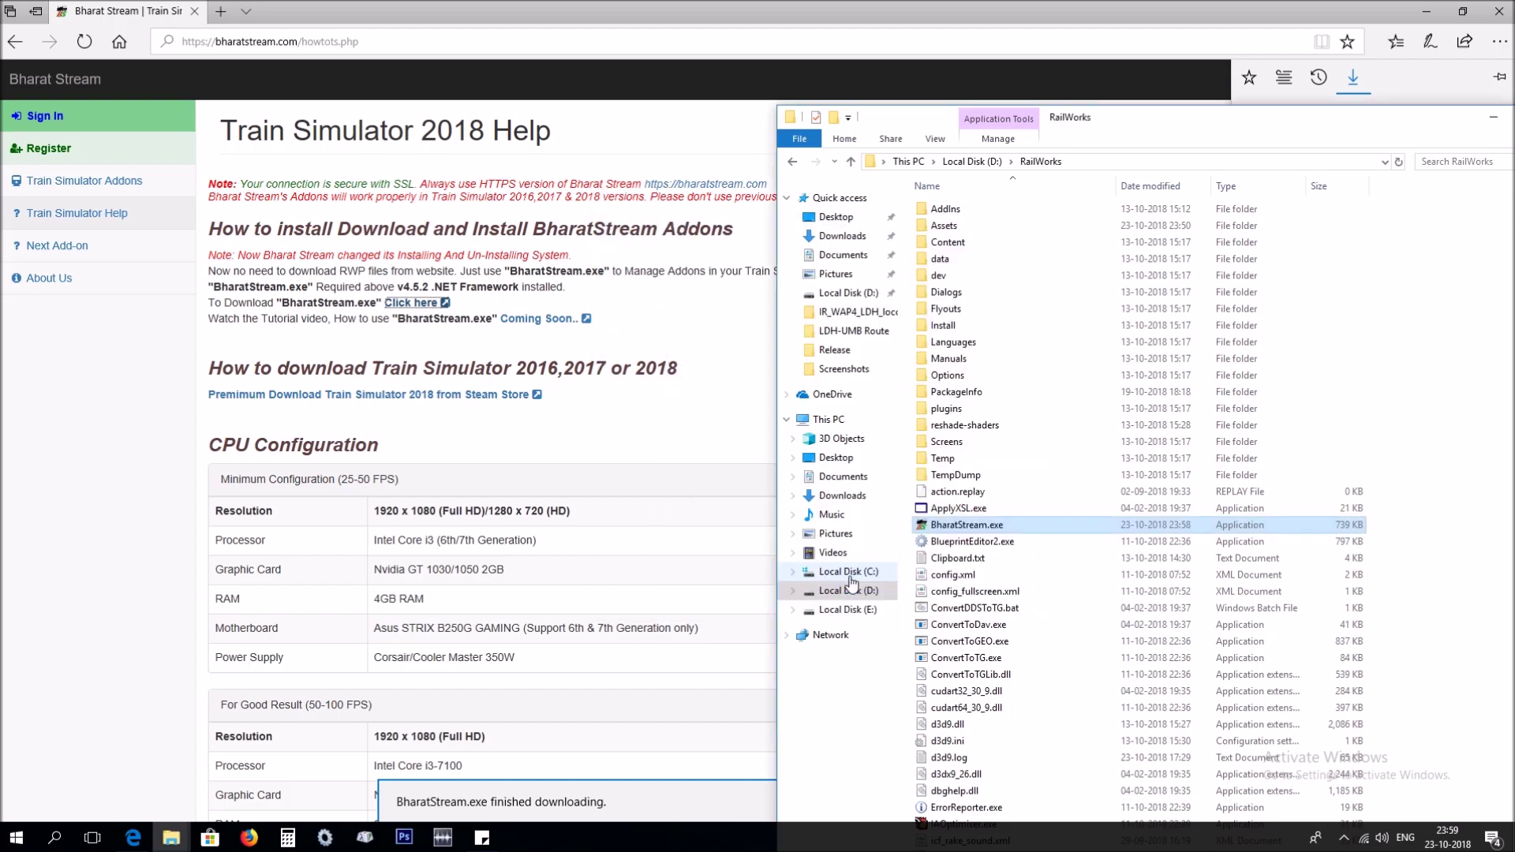
Enter the account username in the BharatStream login window.
drag(384, 93, 1000, 263)
click(856, 458)
text(test)
key(Tab)
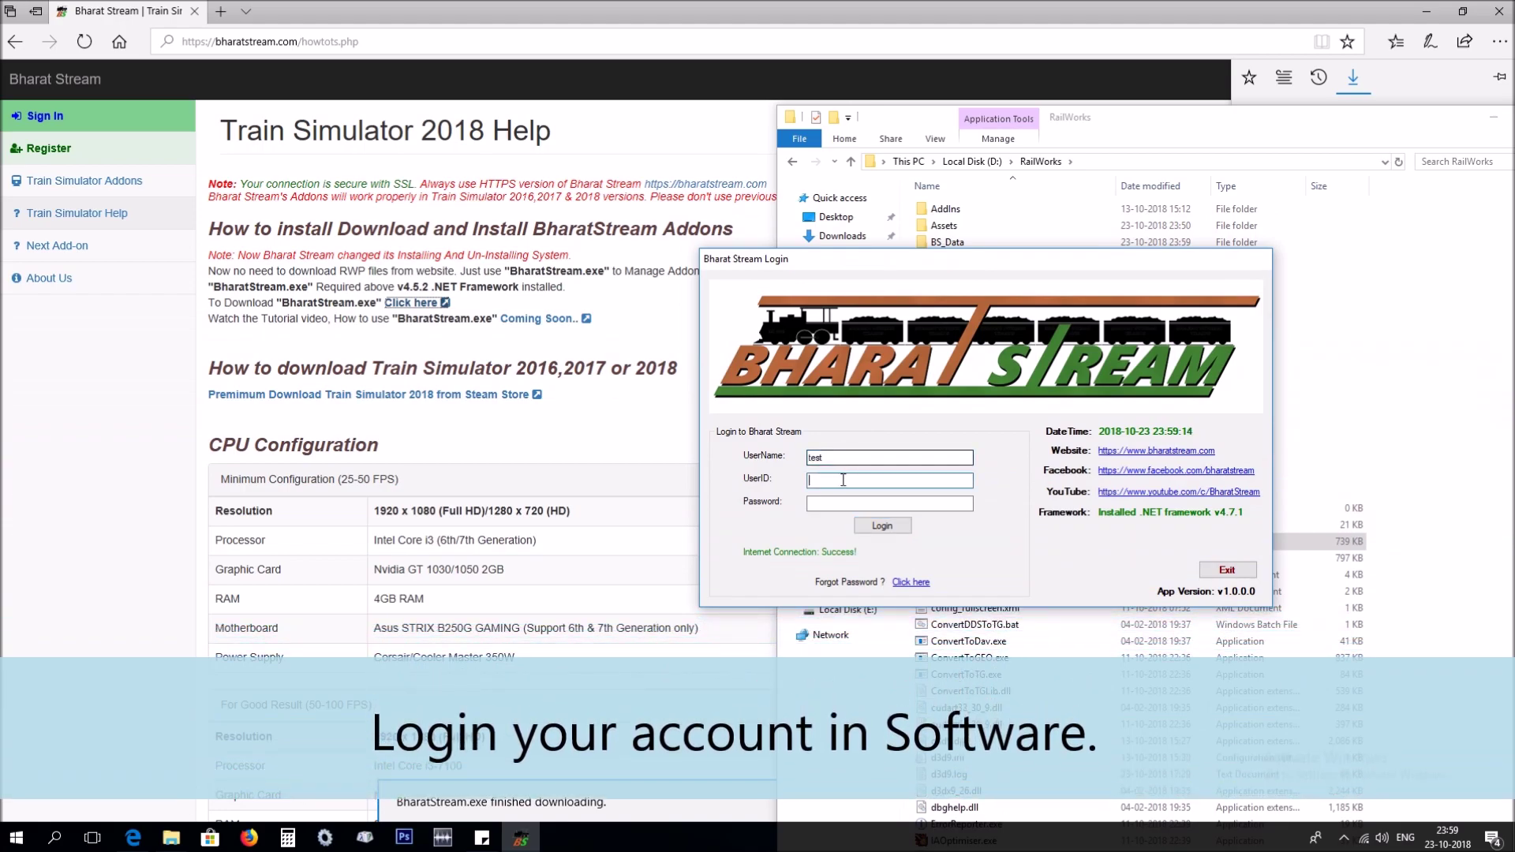
Sign in on the Bharat Stream site with the account credentials and open Account Settings to see the UserID.
click(53, 116)
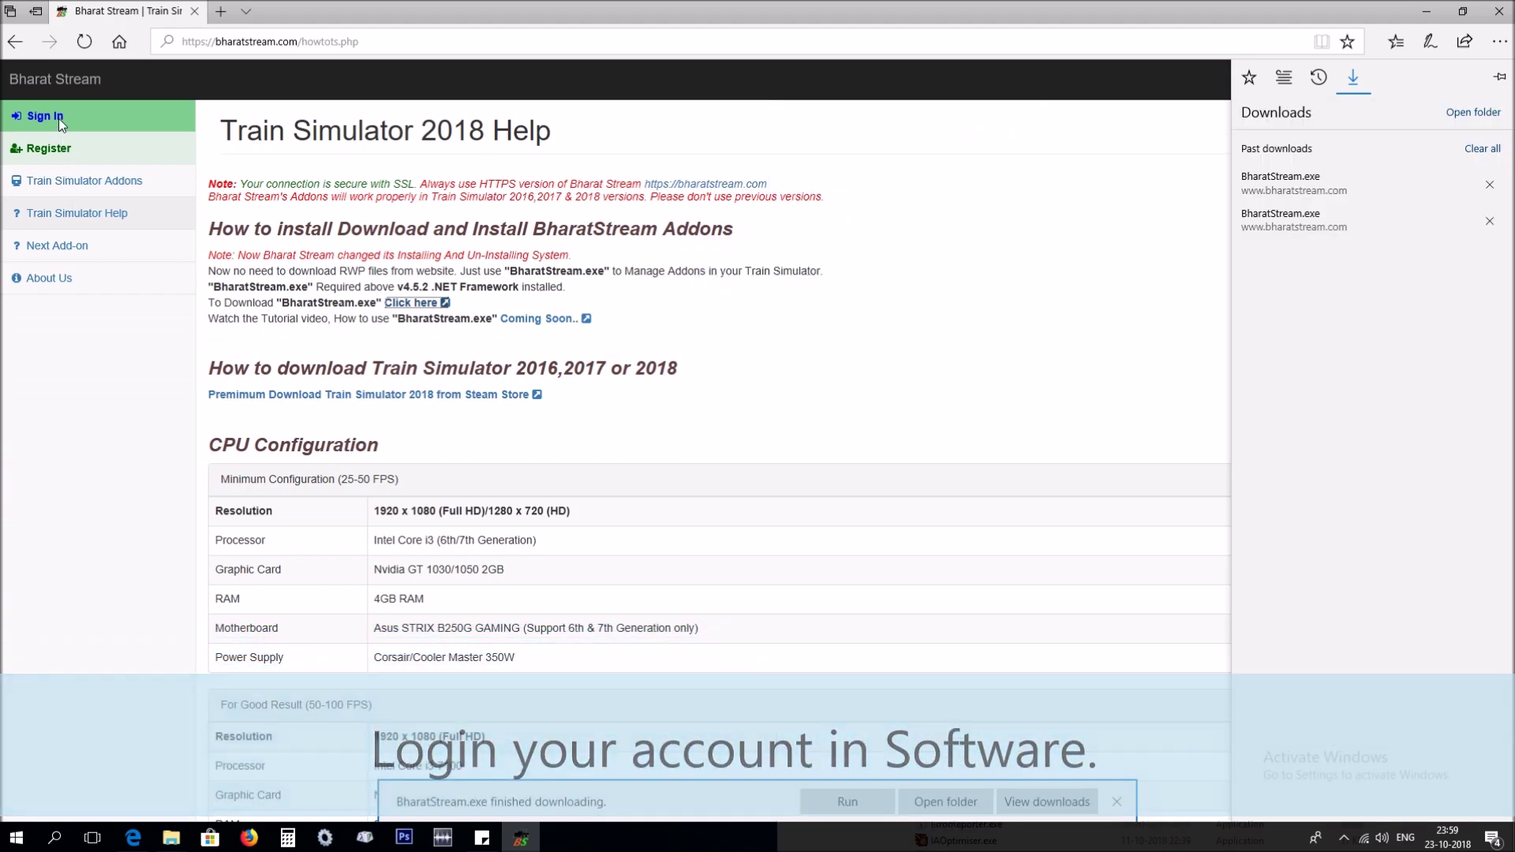
click(54, 122)
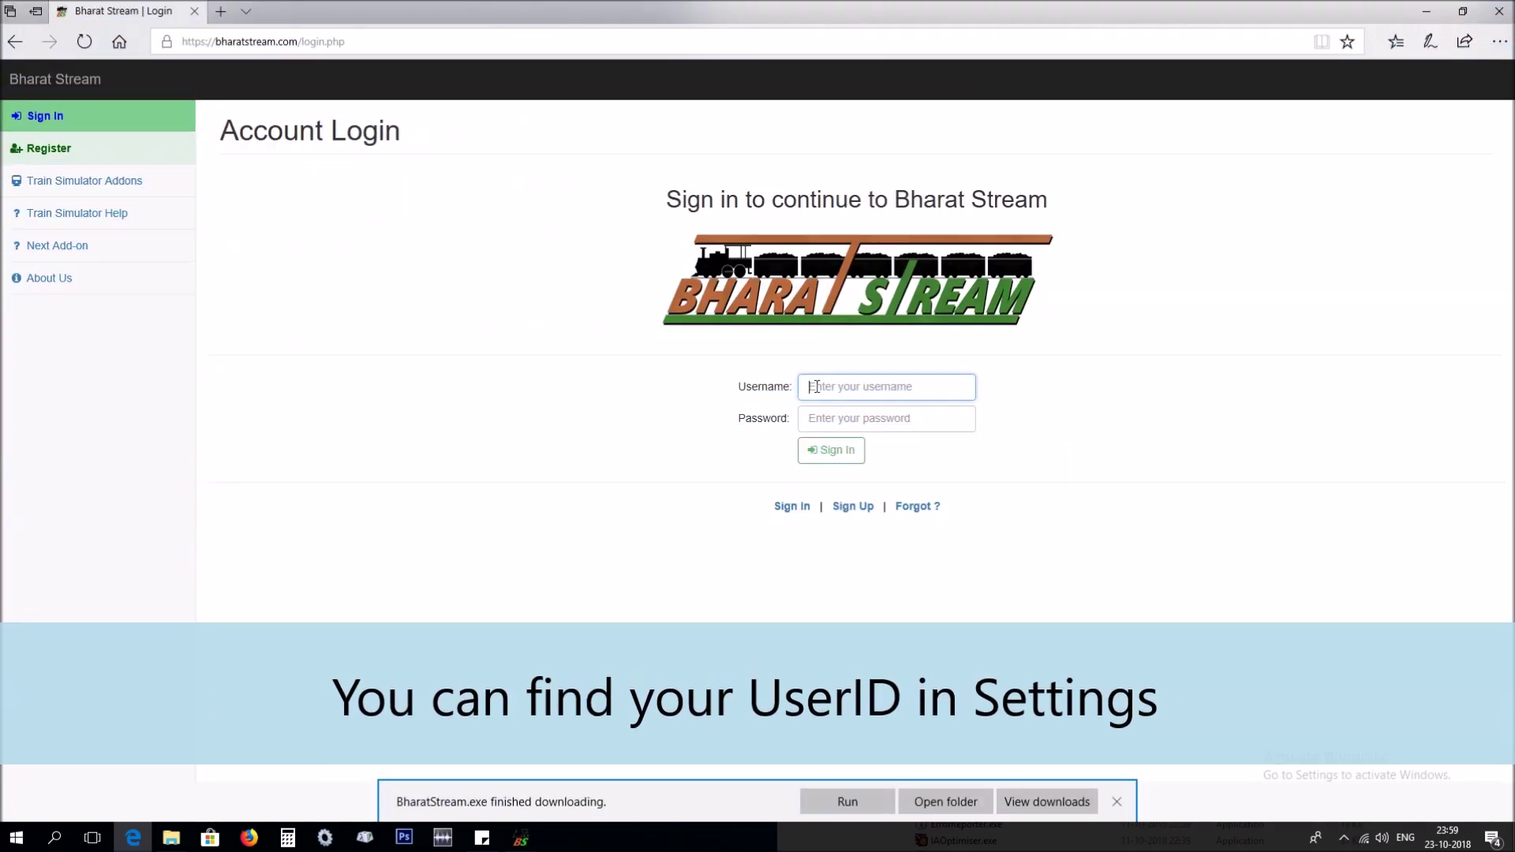
click(809, 386)
text(test)
key(Tab)
text(••••••••••)
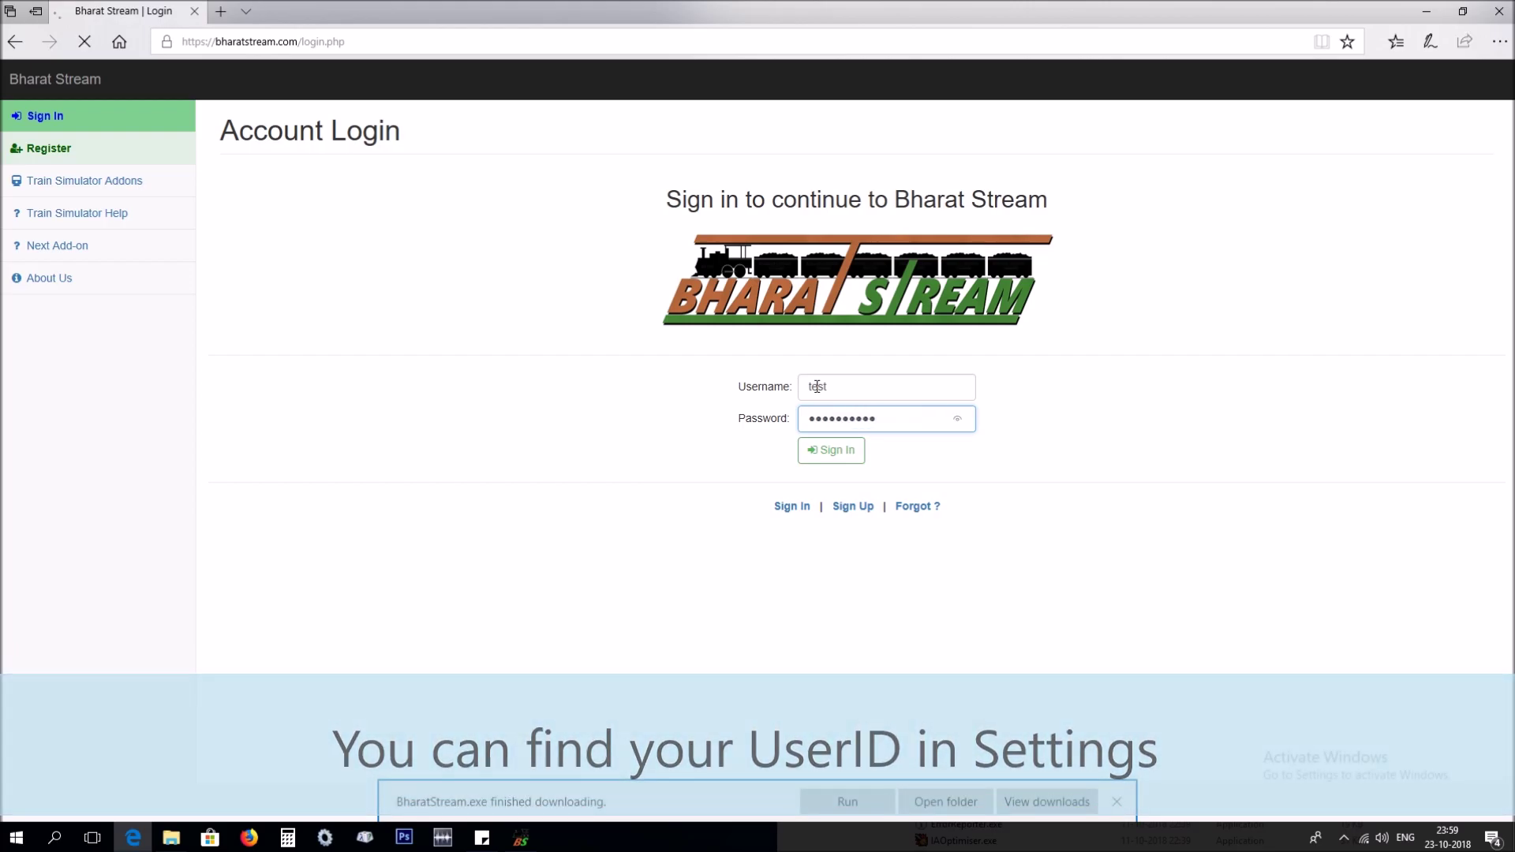
key(Return)
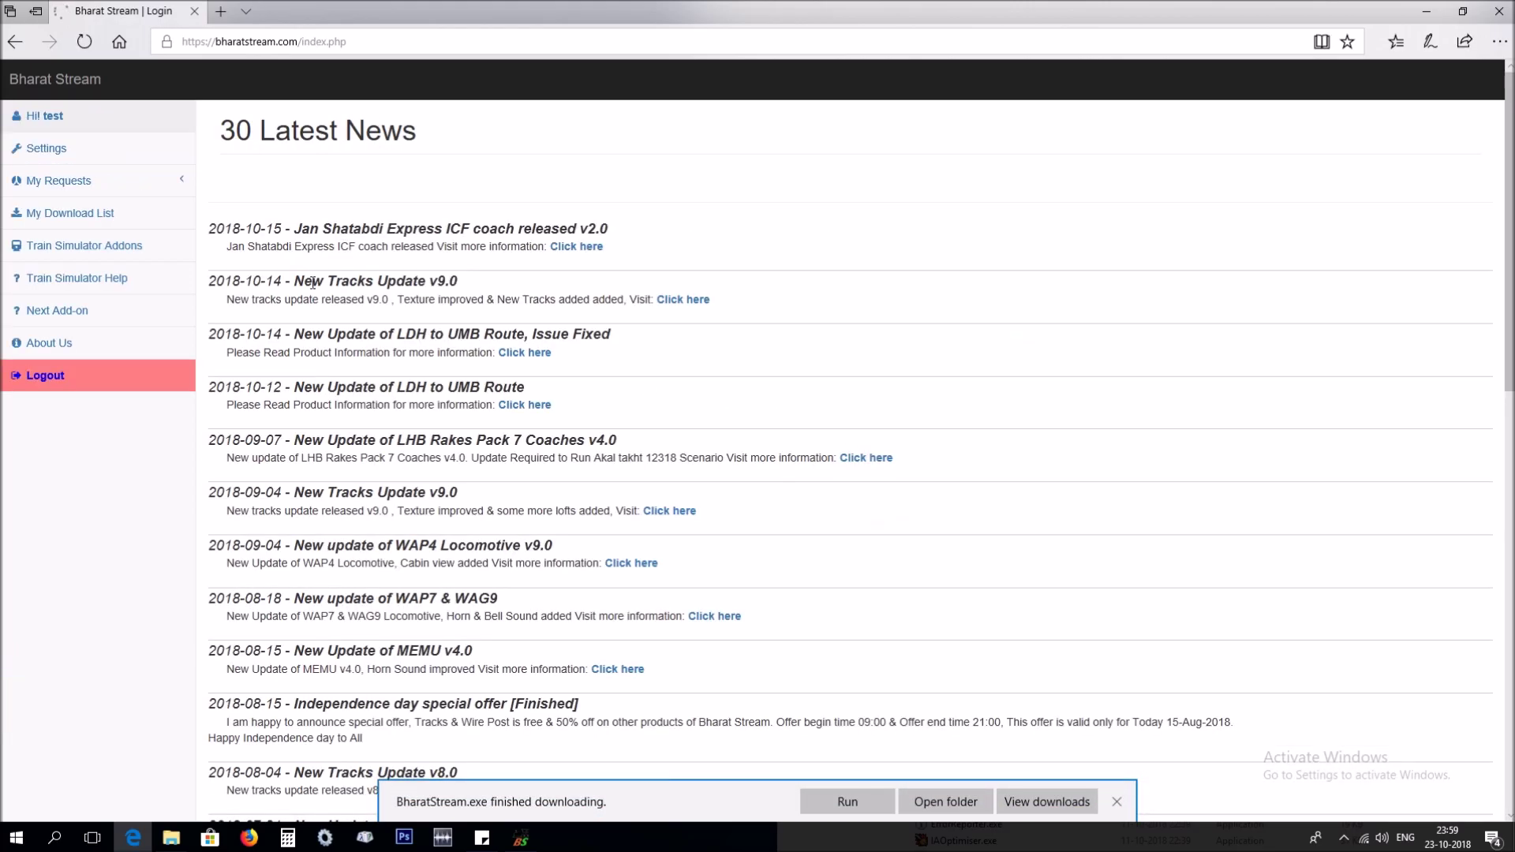
click(57, 151)
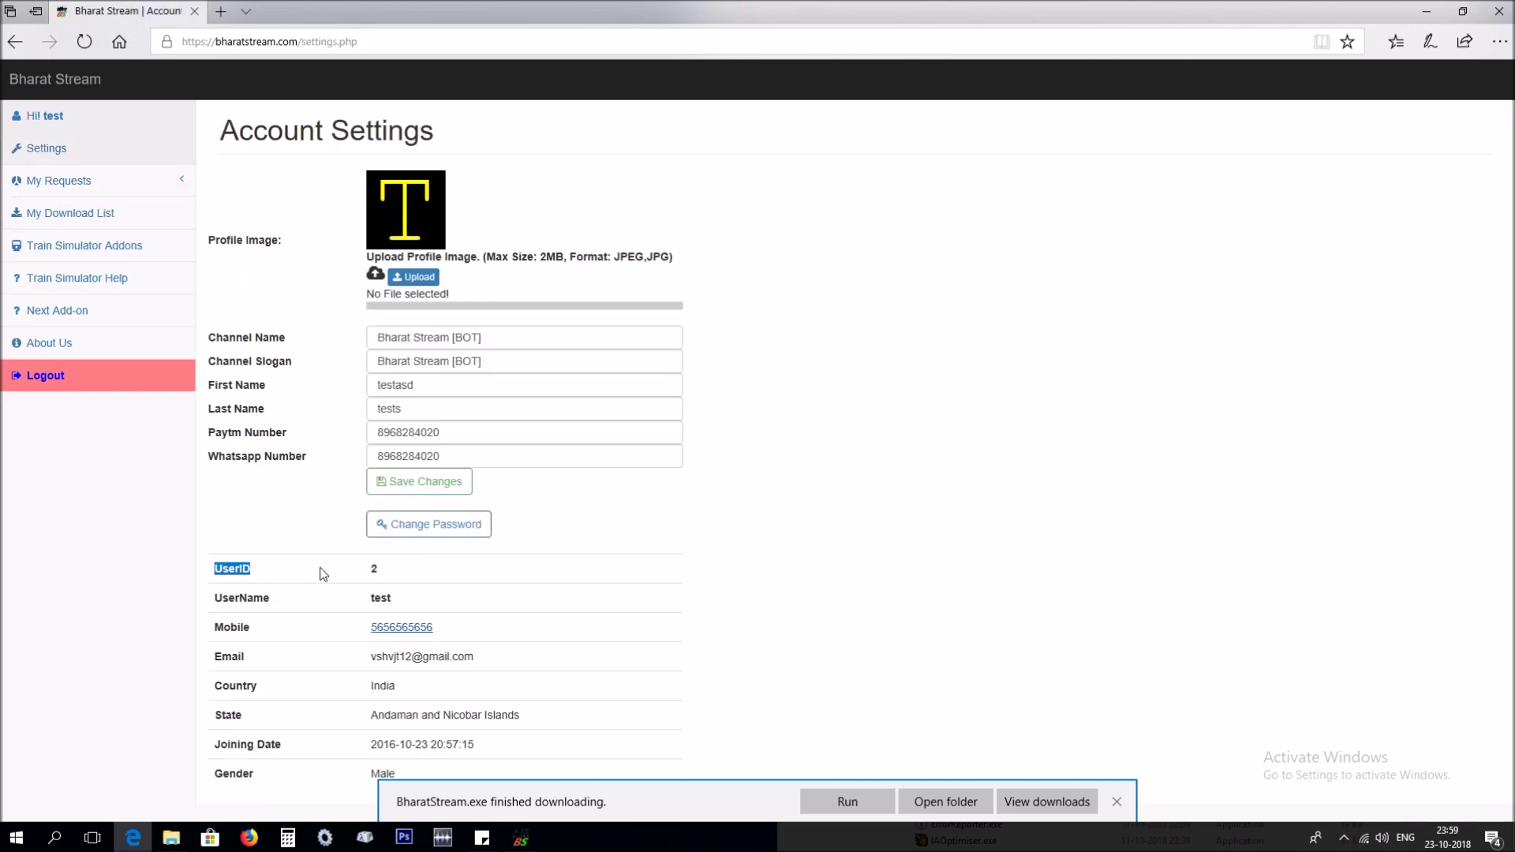
Enter the UserID and account password in the BharatStream login window and log in.
click(524, 831)
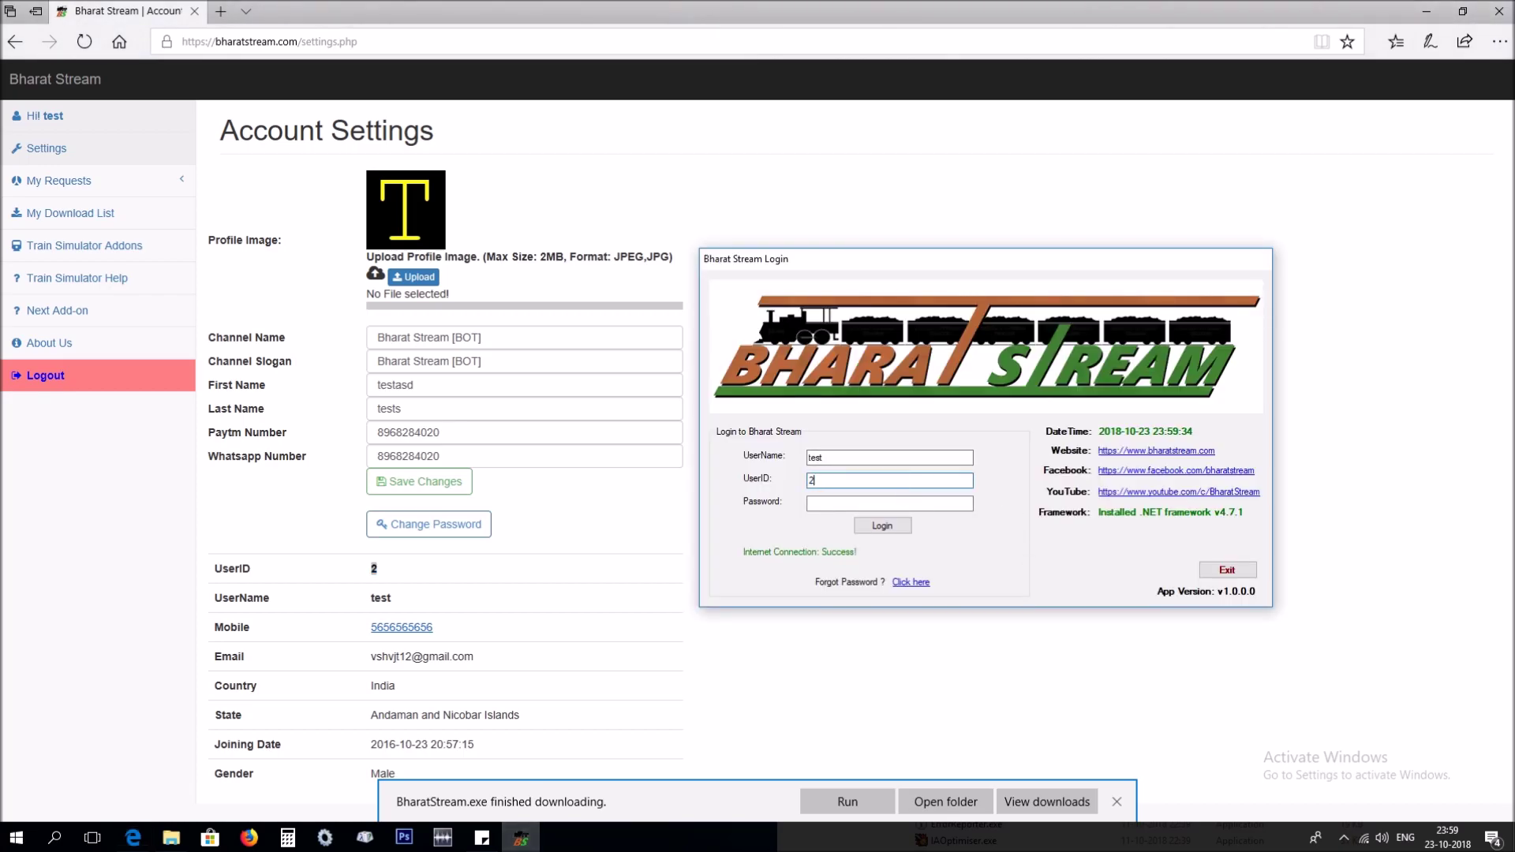
click(884, 503)
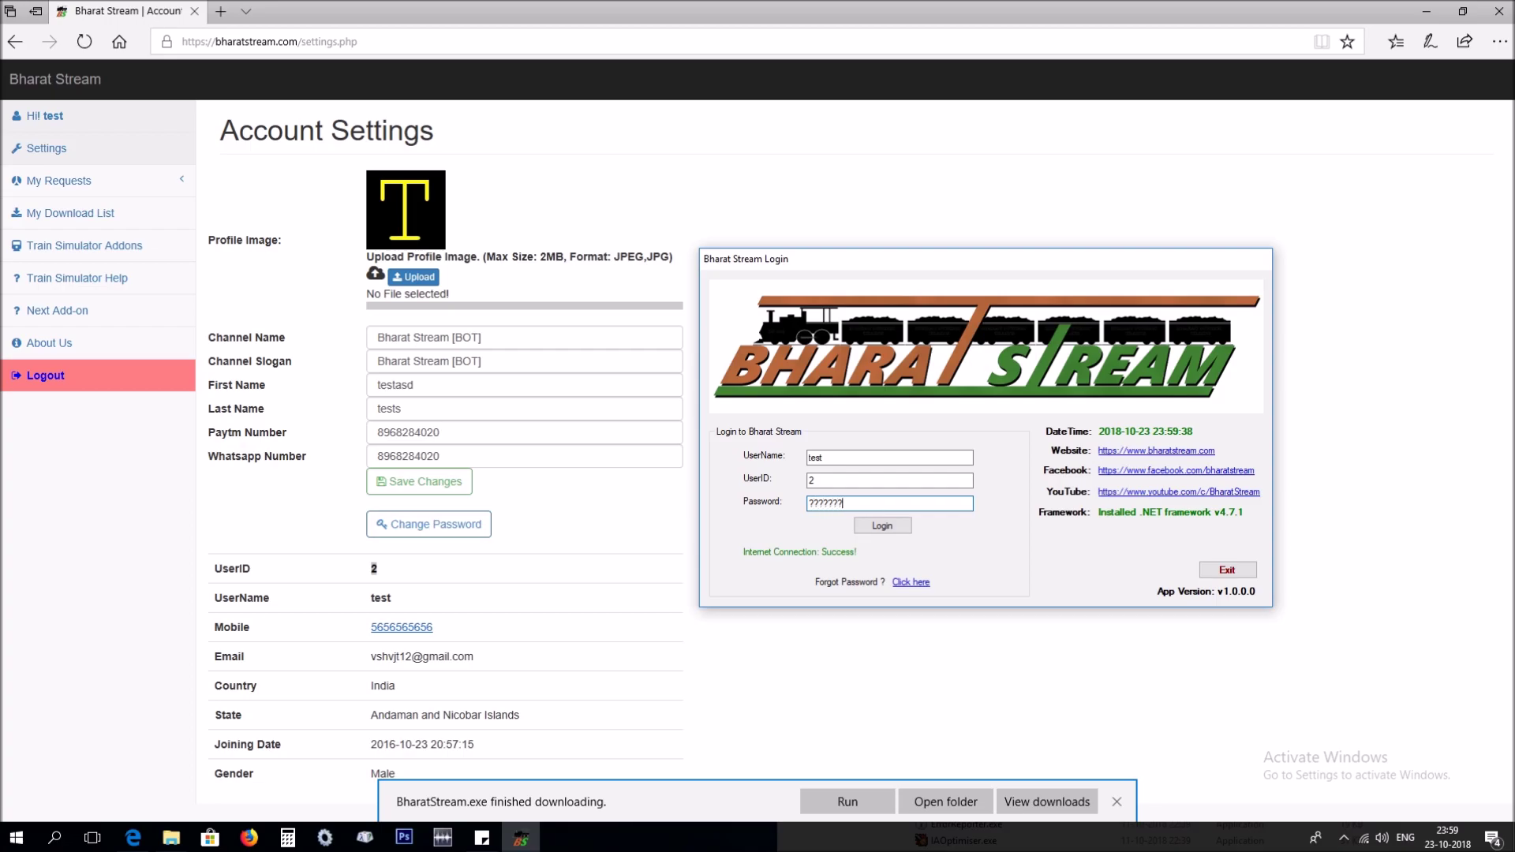
click(876, 529)
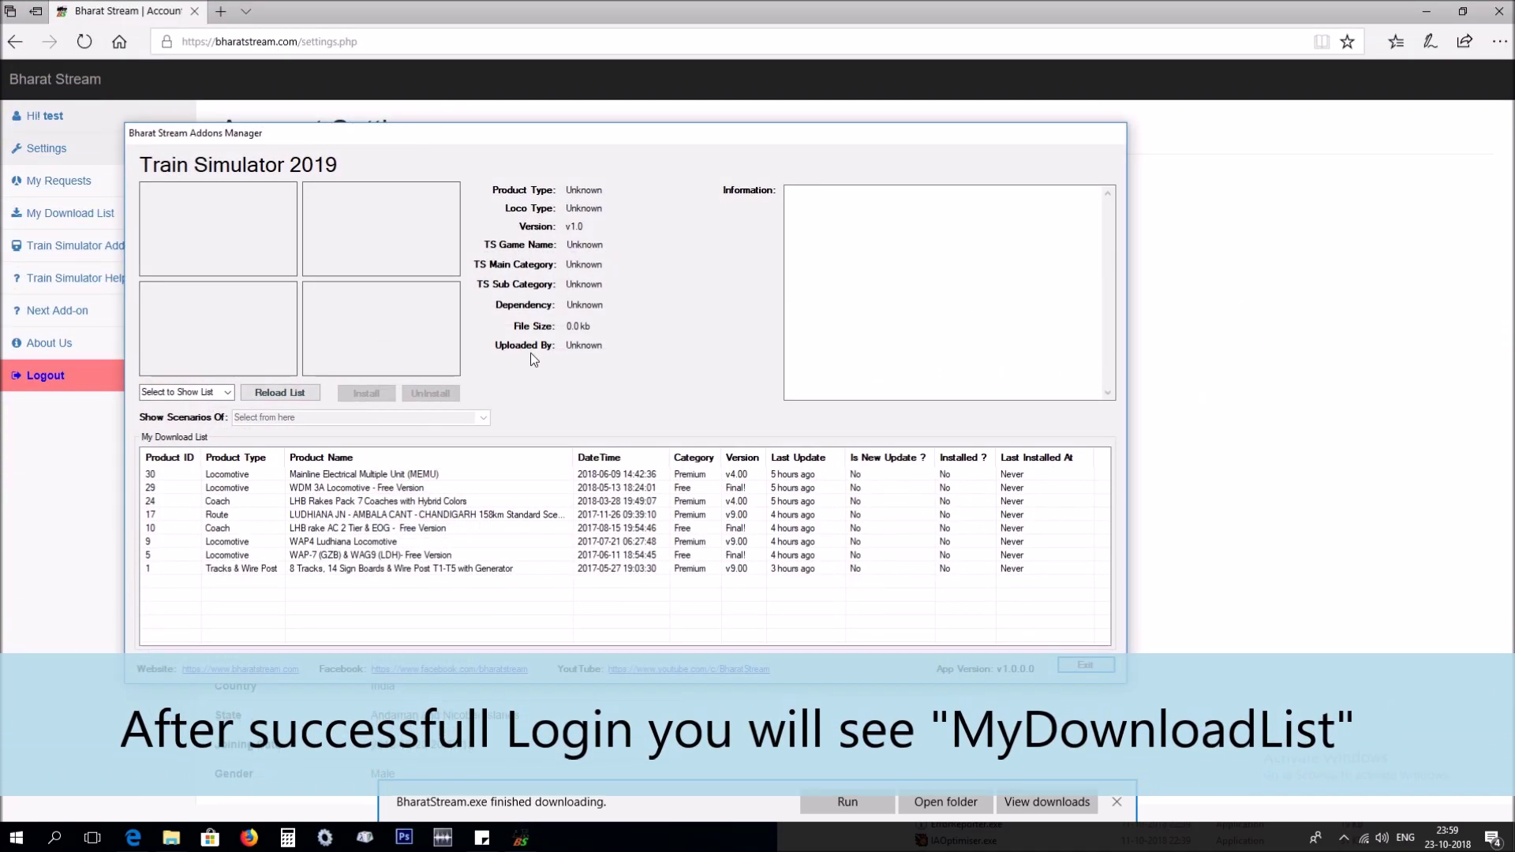
Select the MEMU addon, start its install, then cancel the download and dismiss the error.
drag(467, 137, 740, 111)
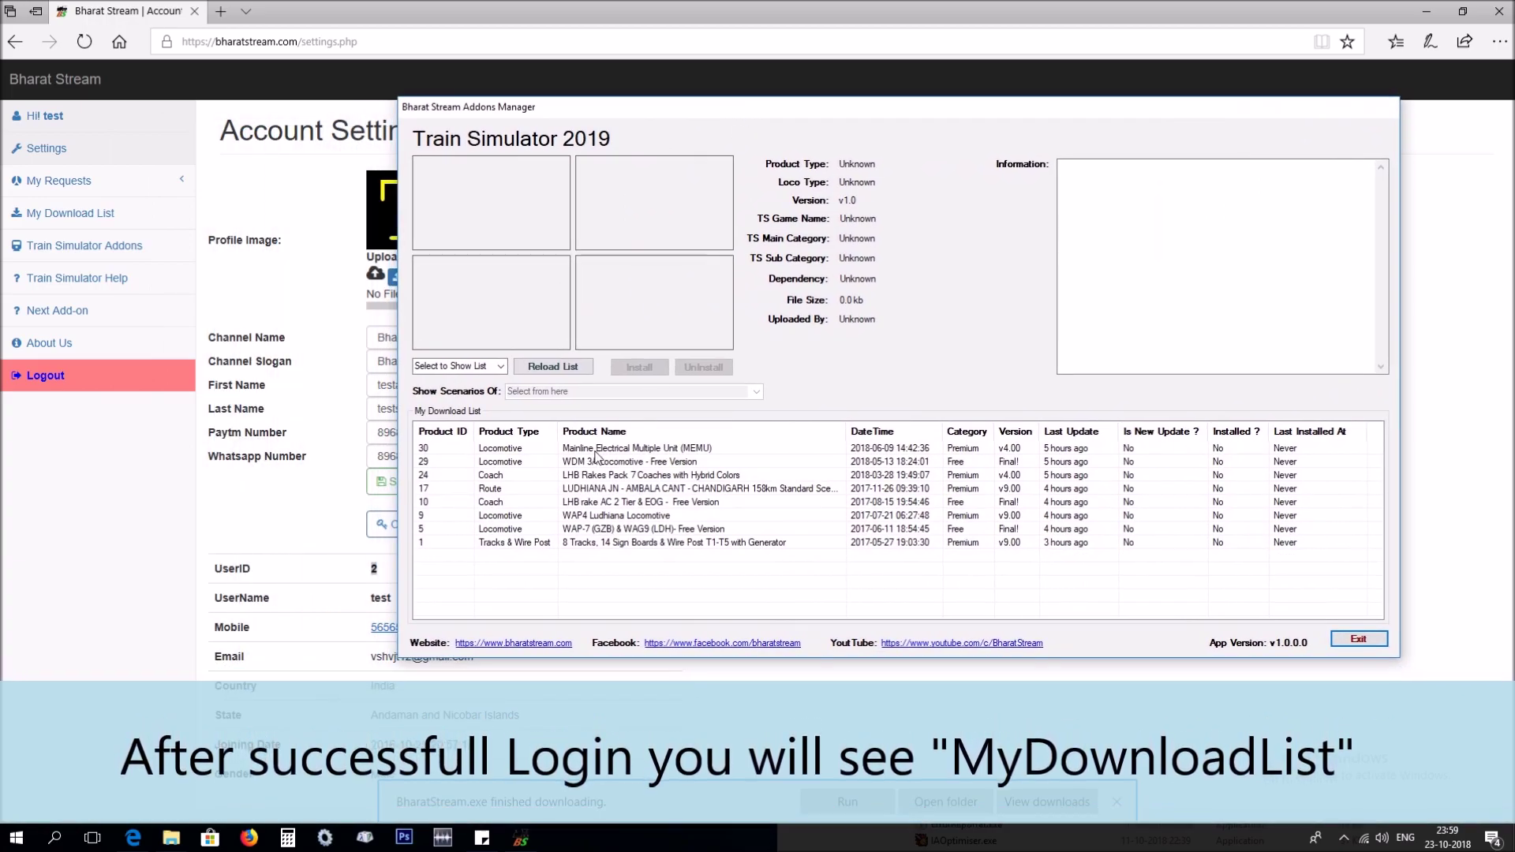
click(708, 448)
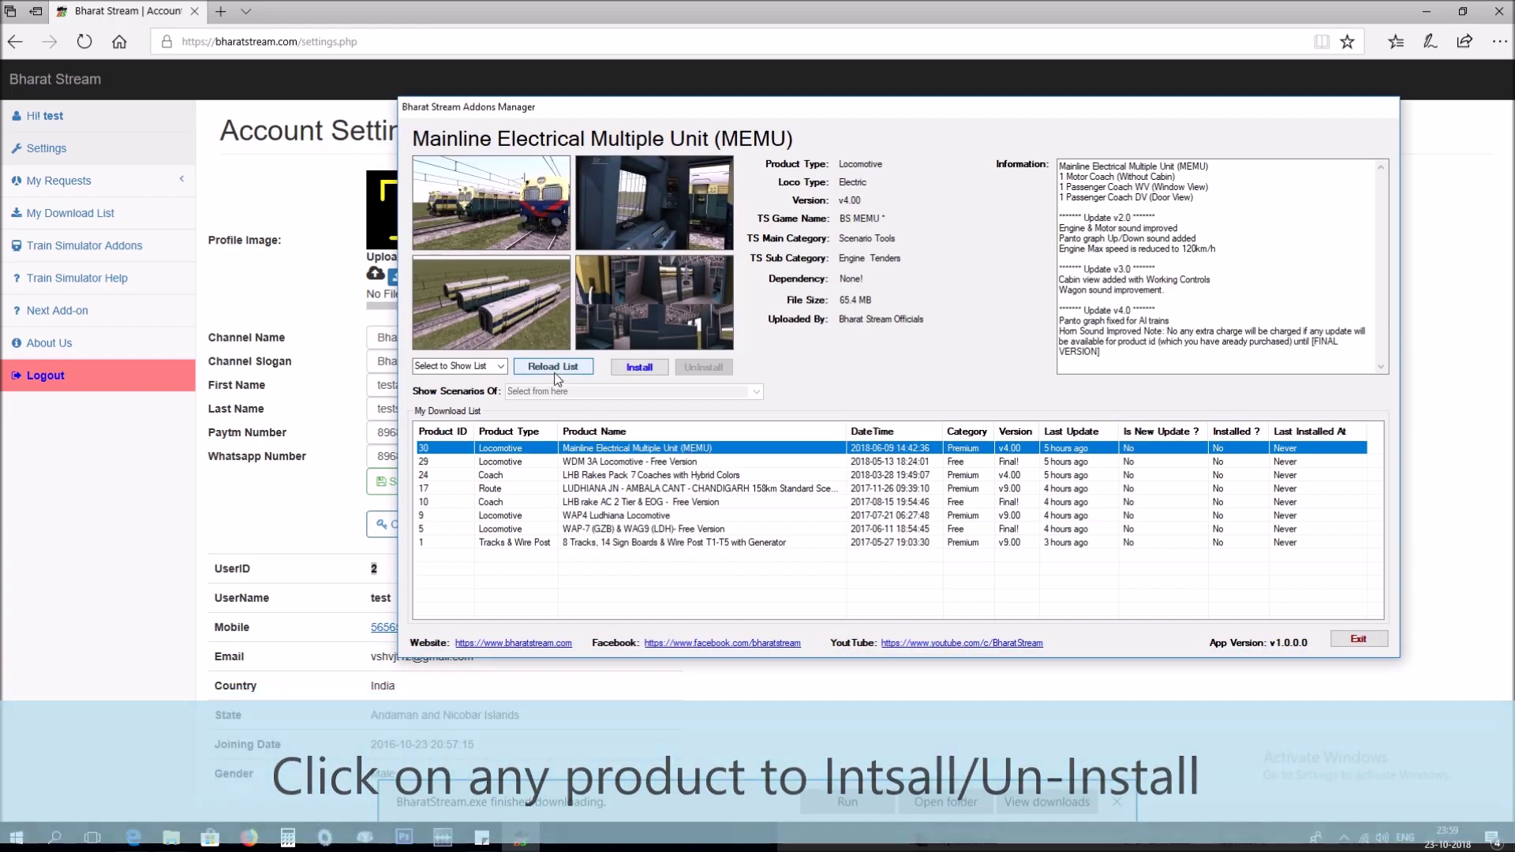
click(653, 372)
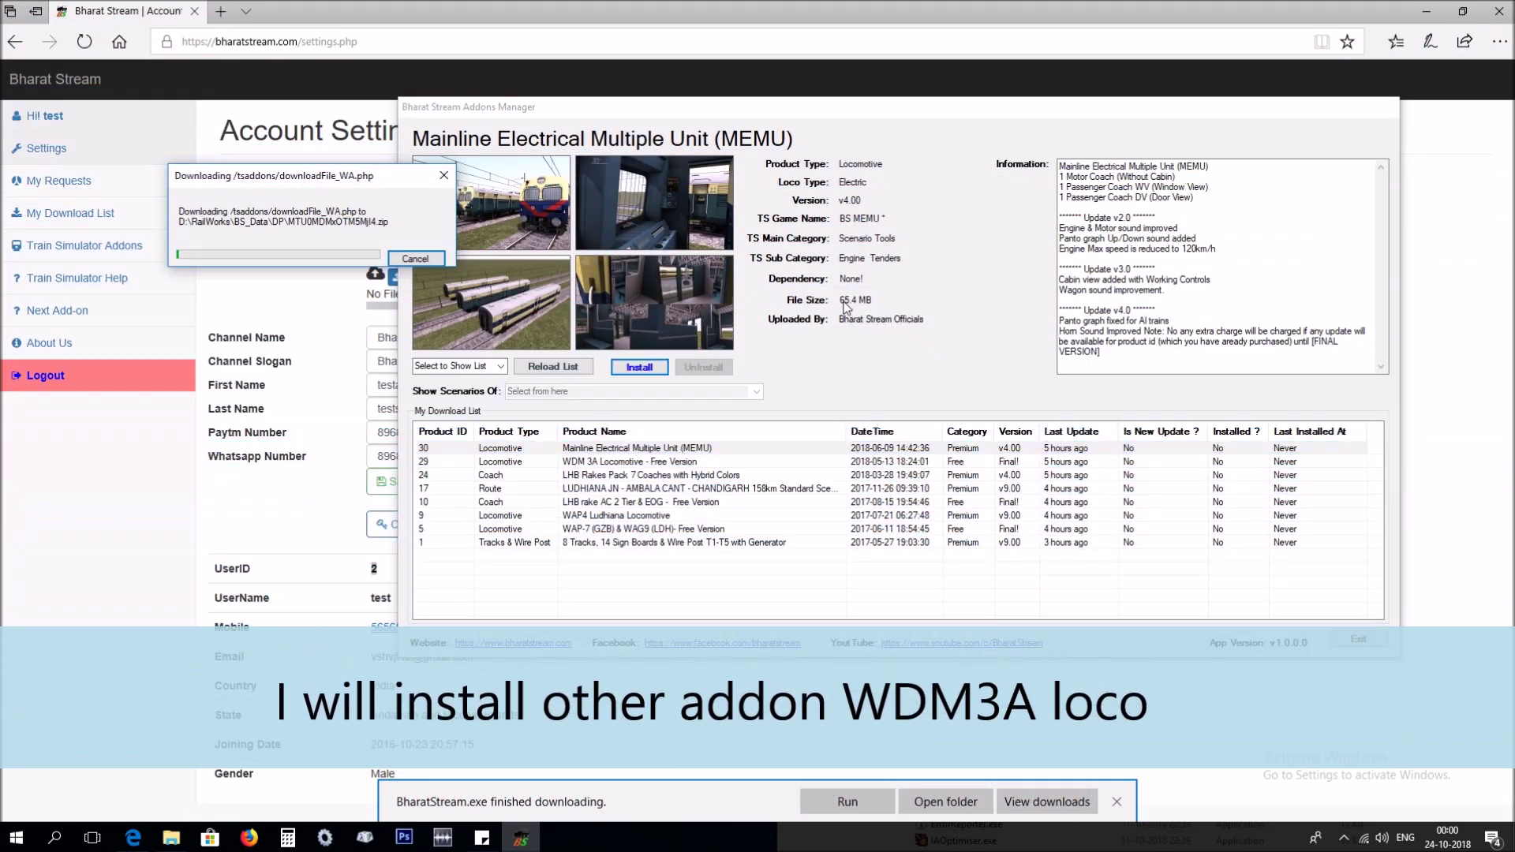
click(415, 259)
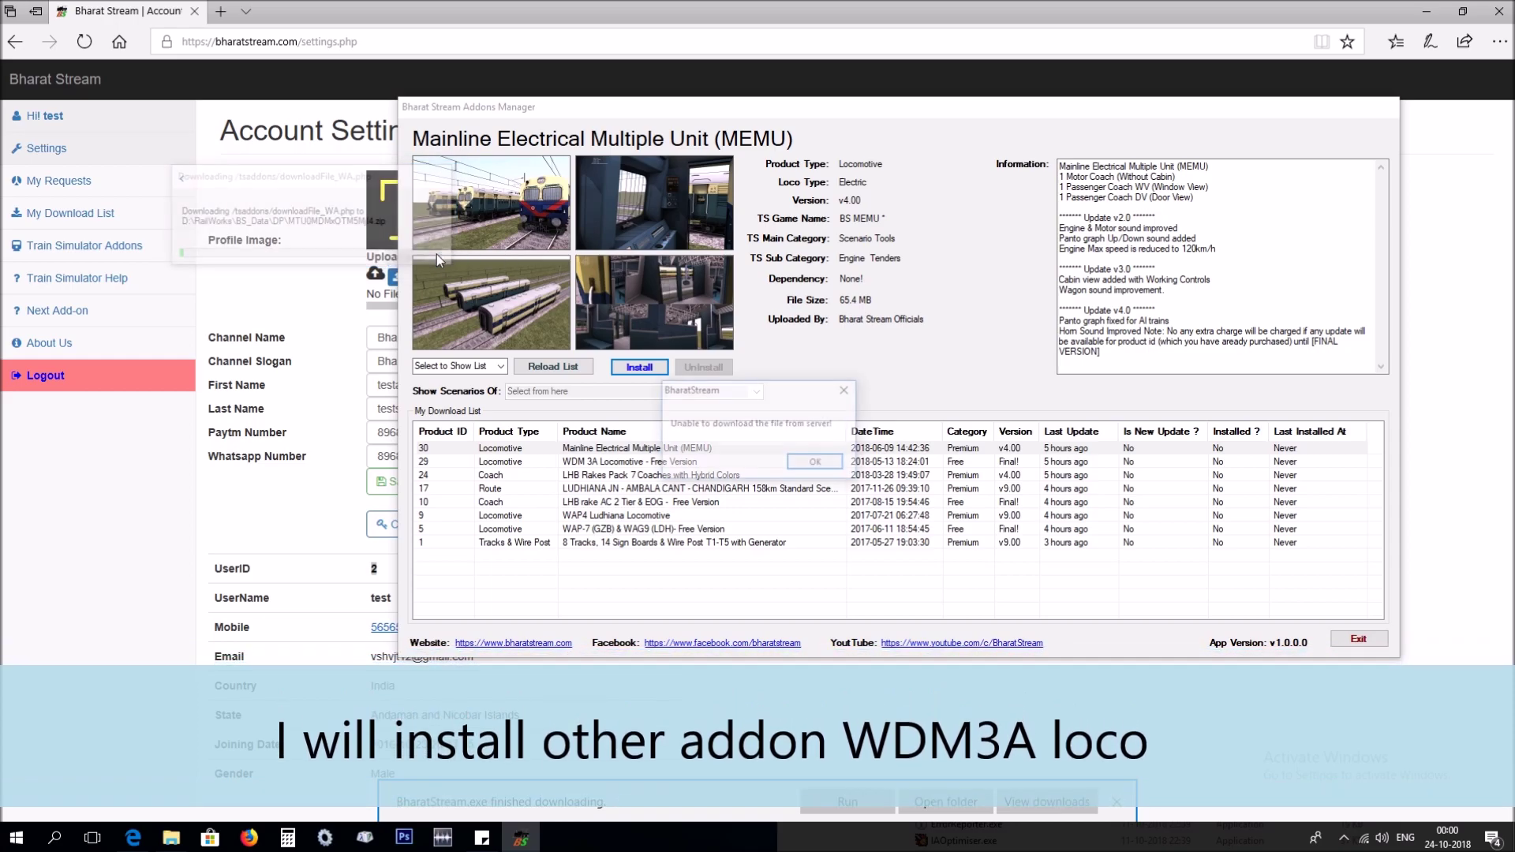
click(835, 466)
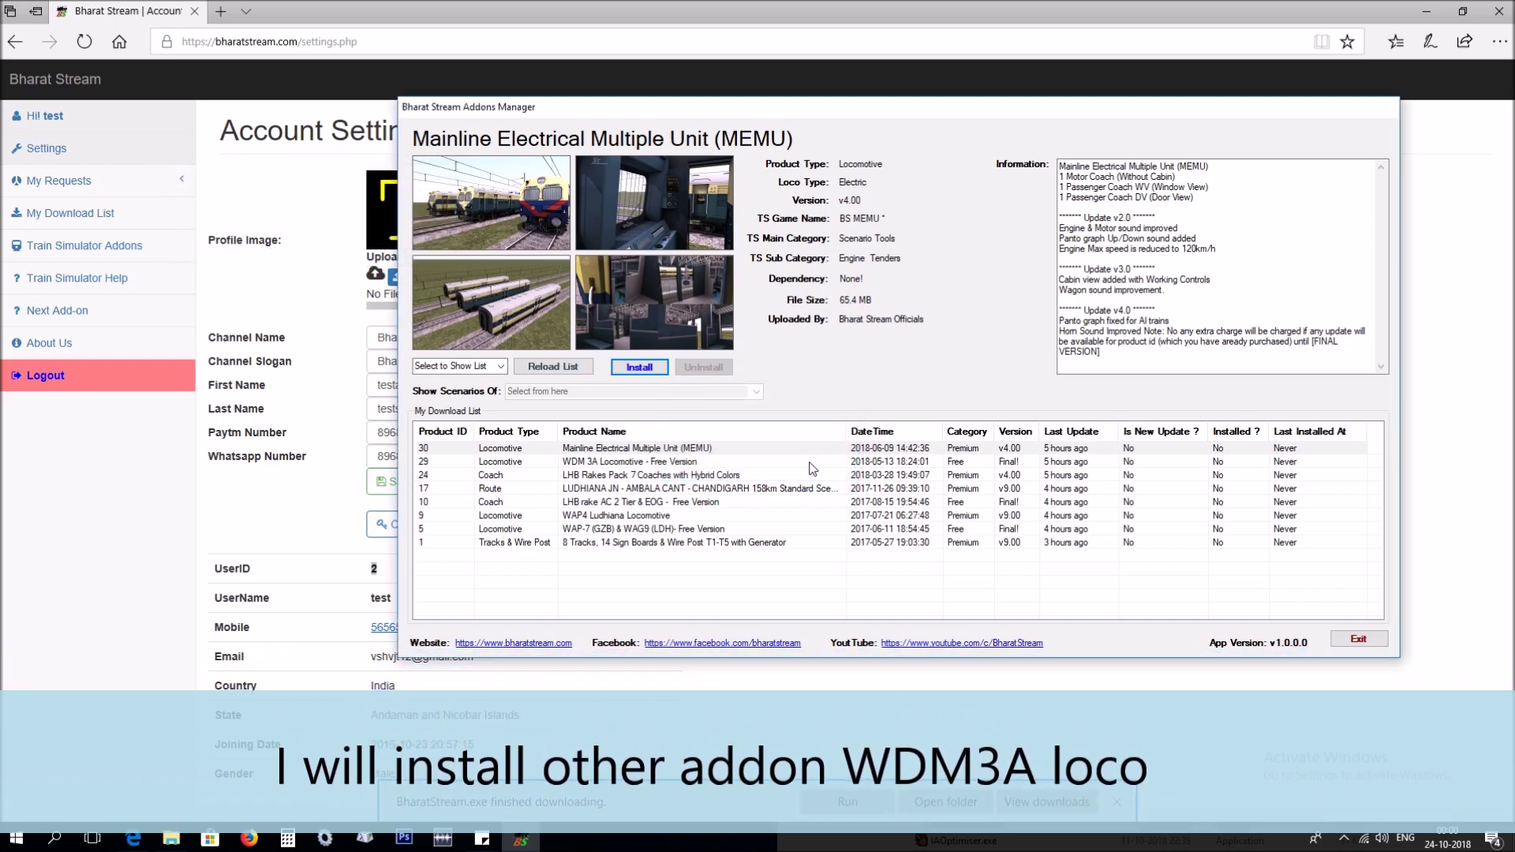
Install WDM 3A Locomotive - Free Version and confirm the installed message once the download finishes.
click(658, 462)
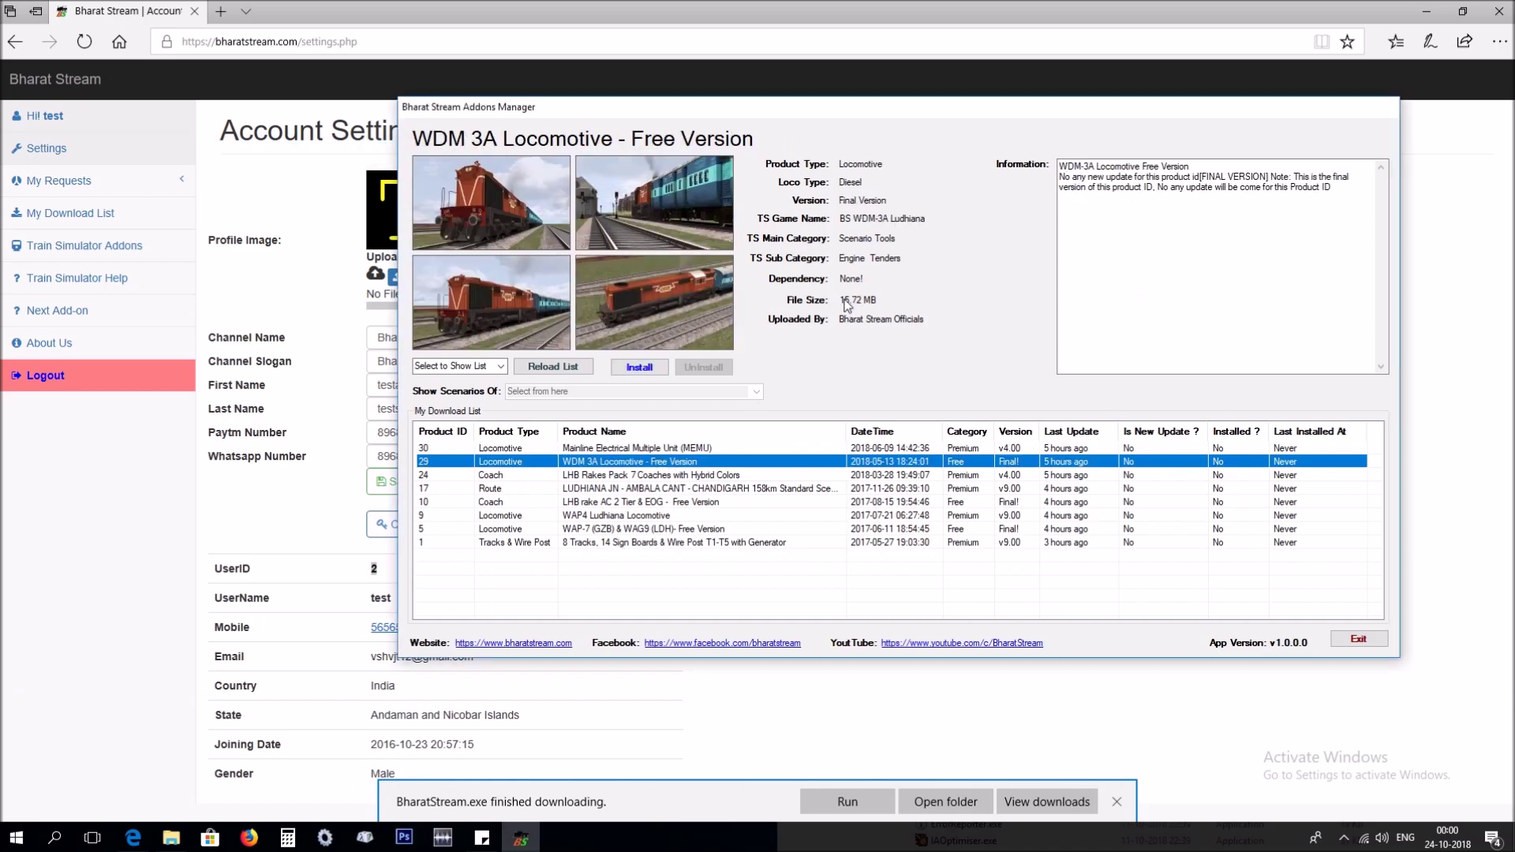
click(649, 369)
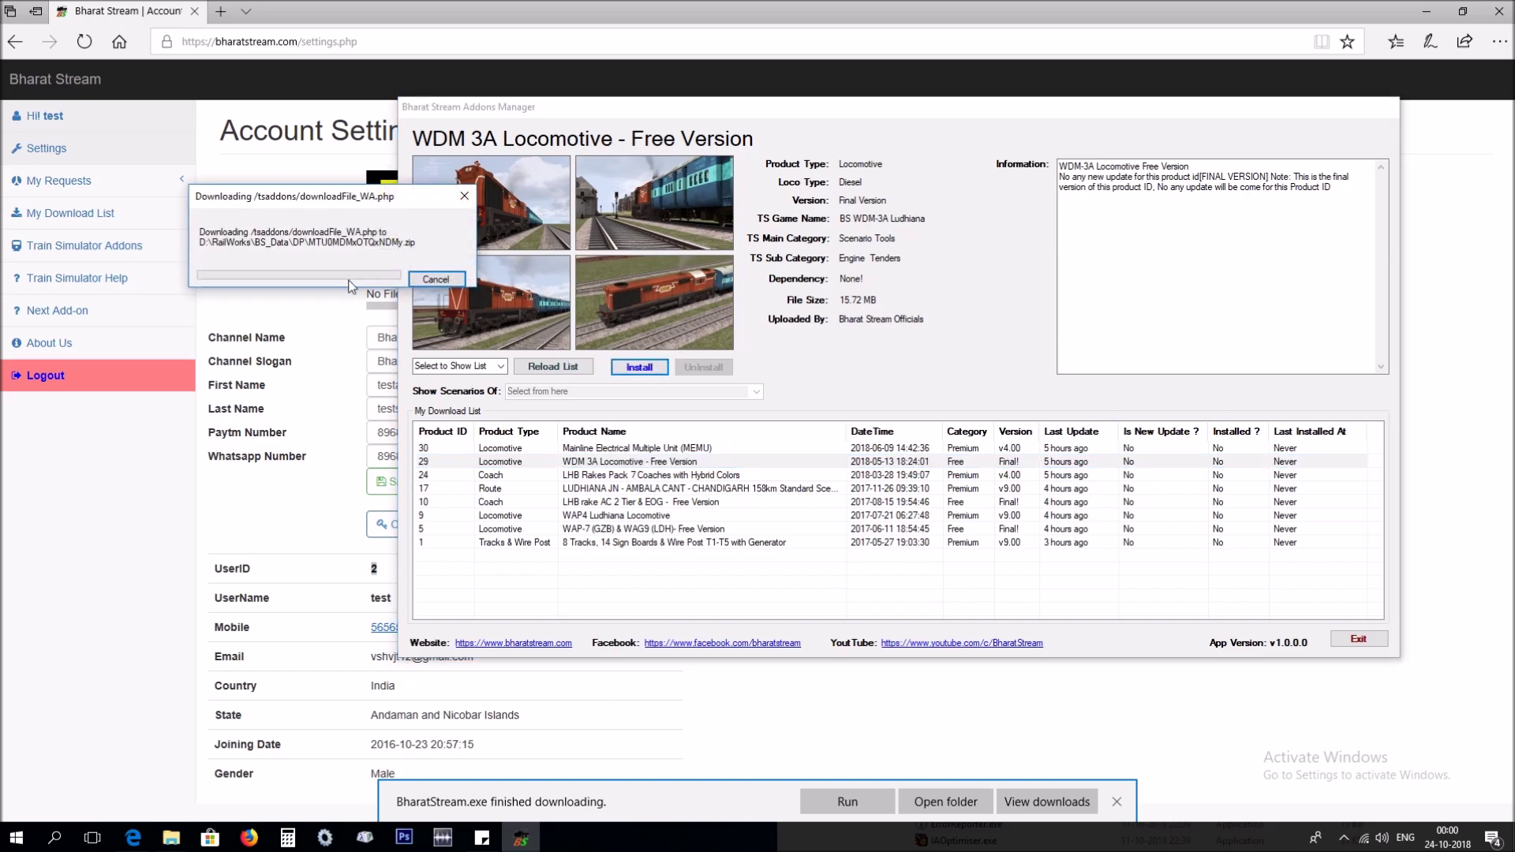
drag(340, 205, 751, 406)
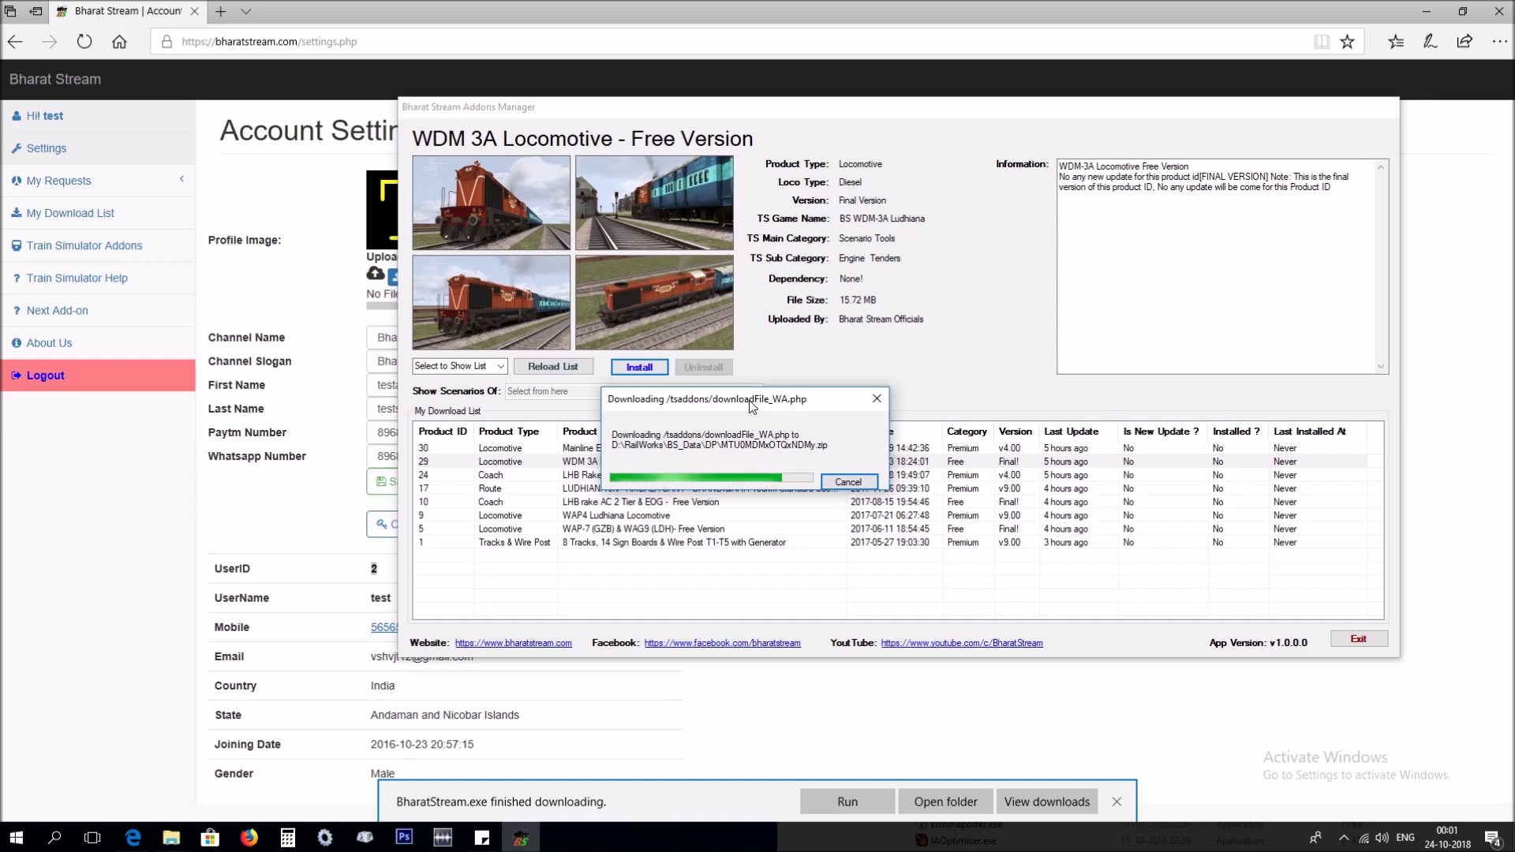
drag(750, 403, 960, 281)
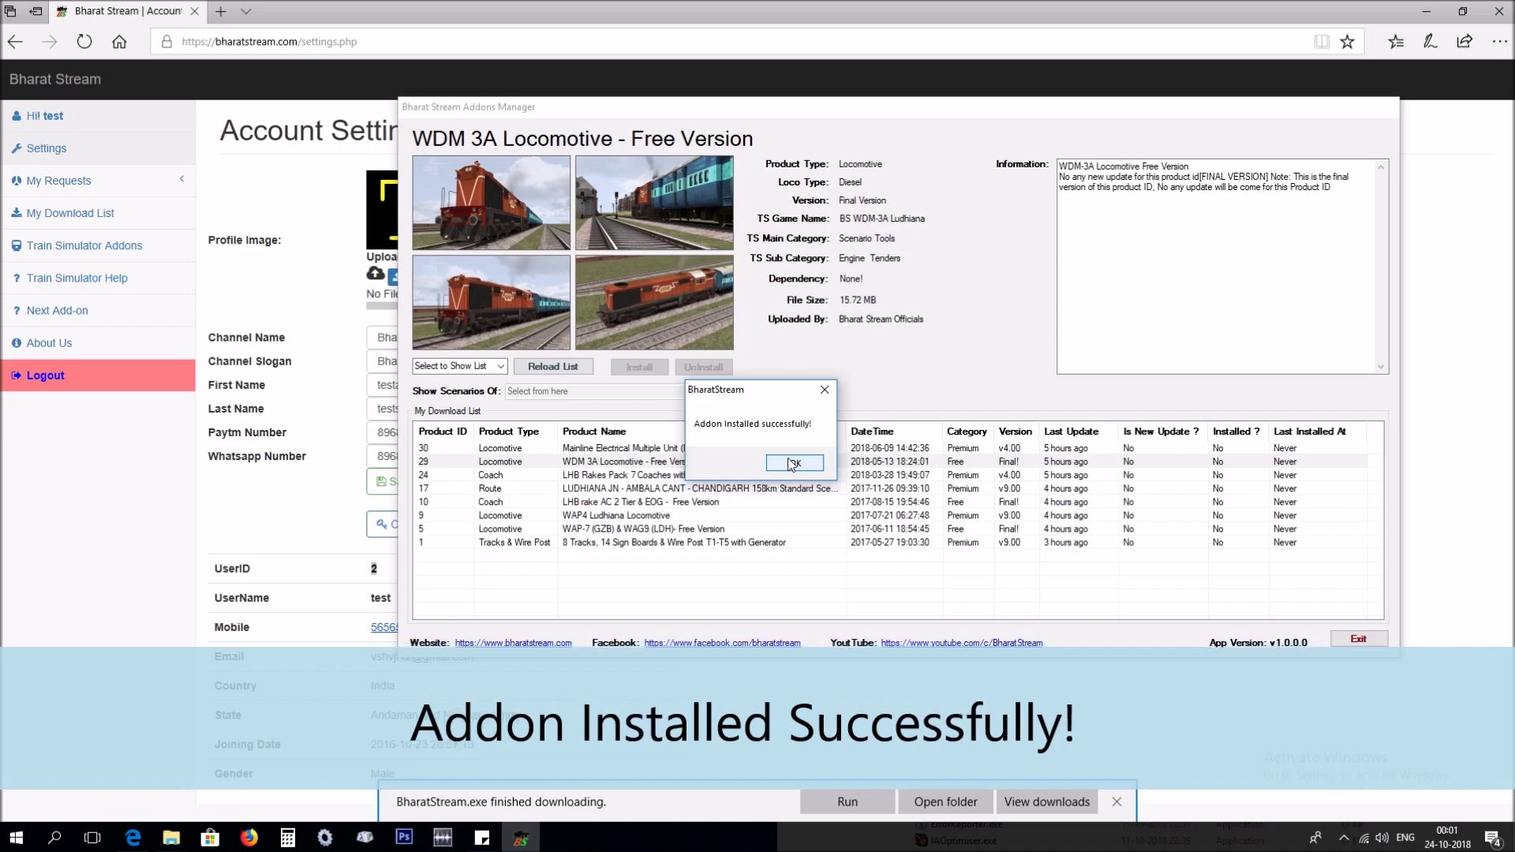
click(793, 463)
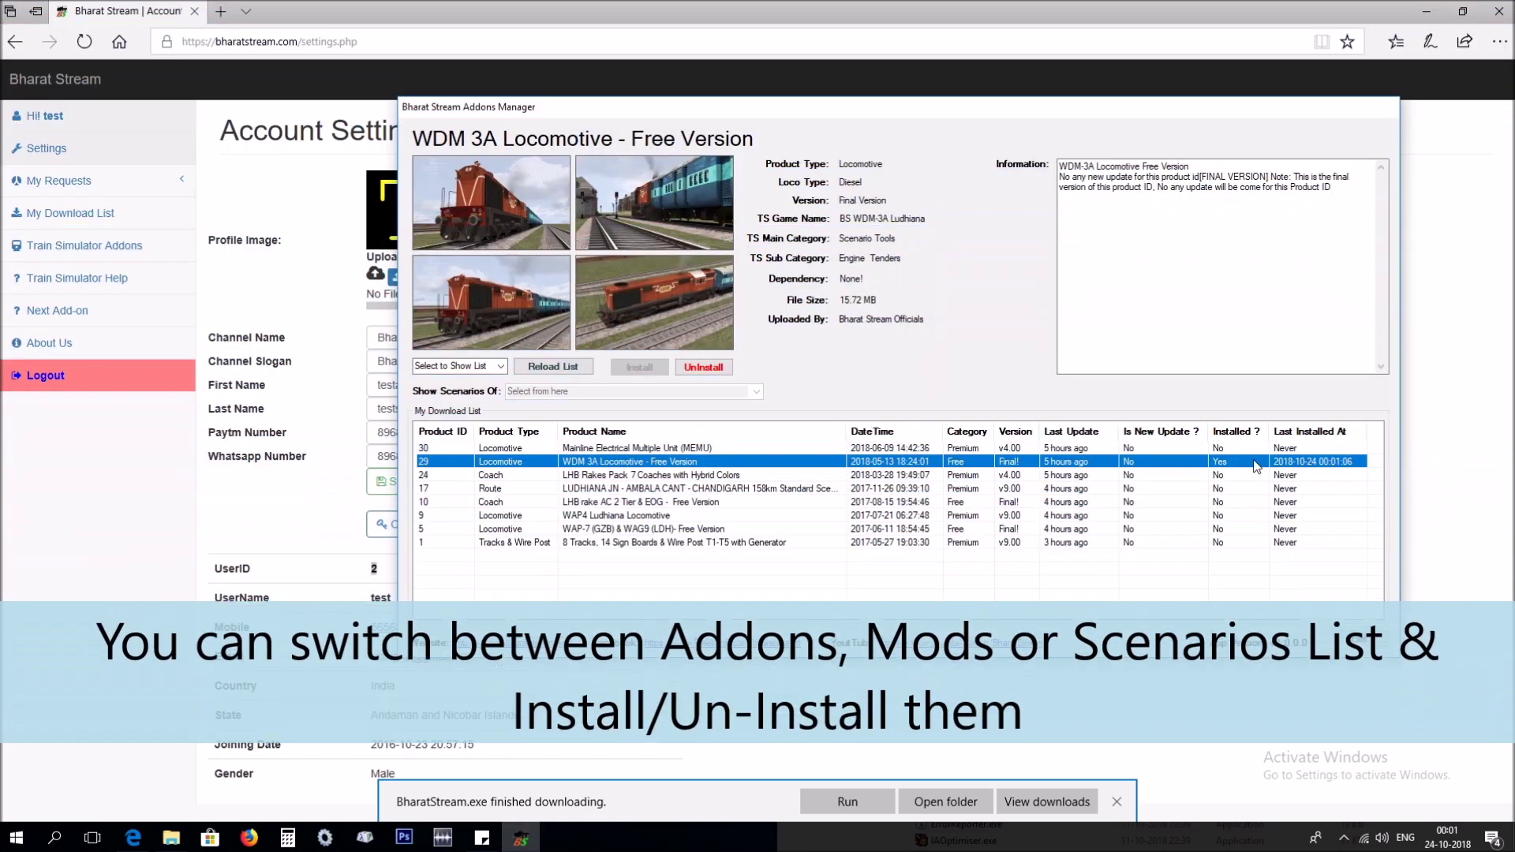
click(458, 367)
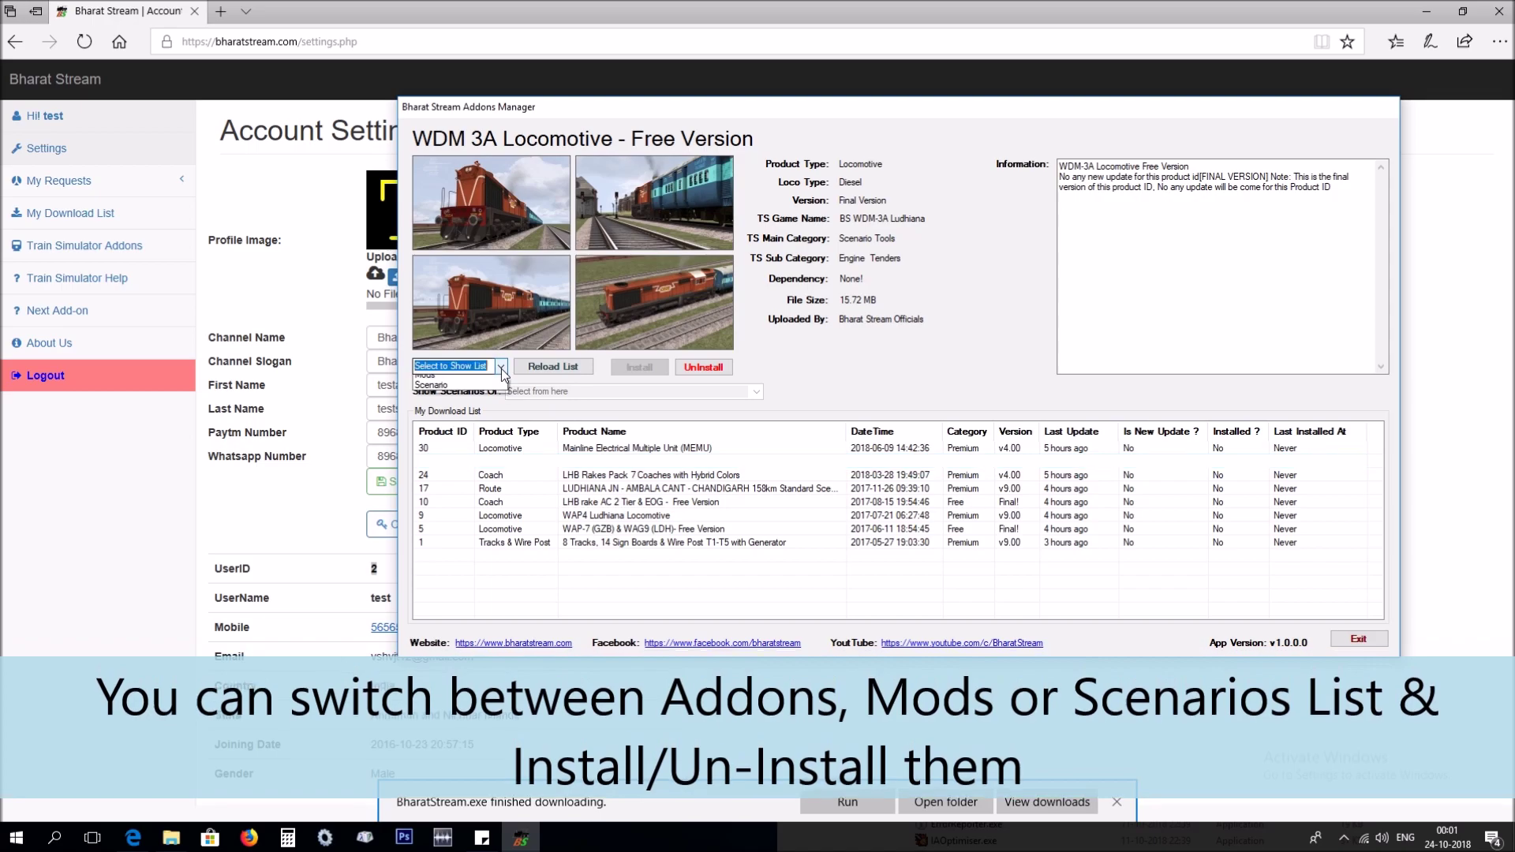
click(451, 391)
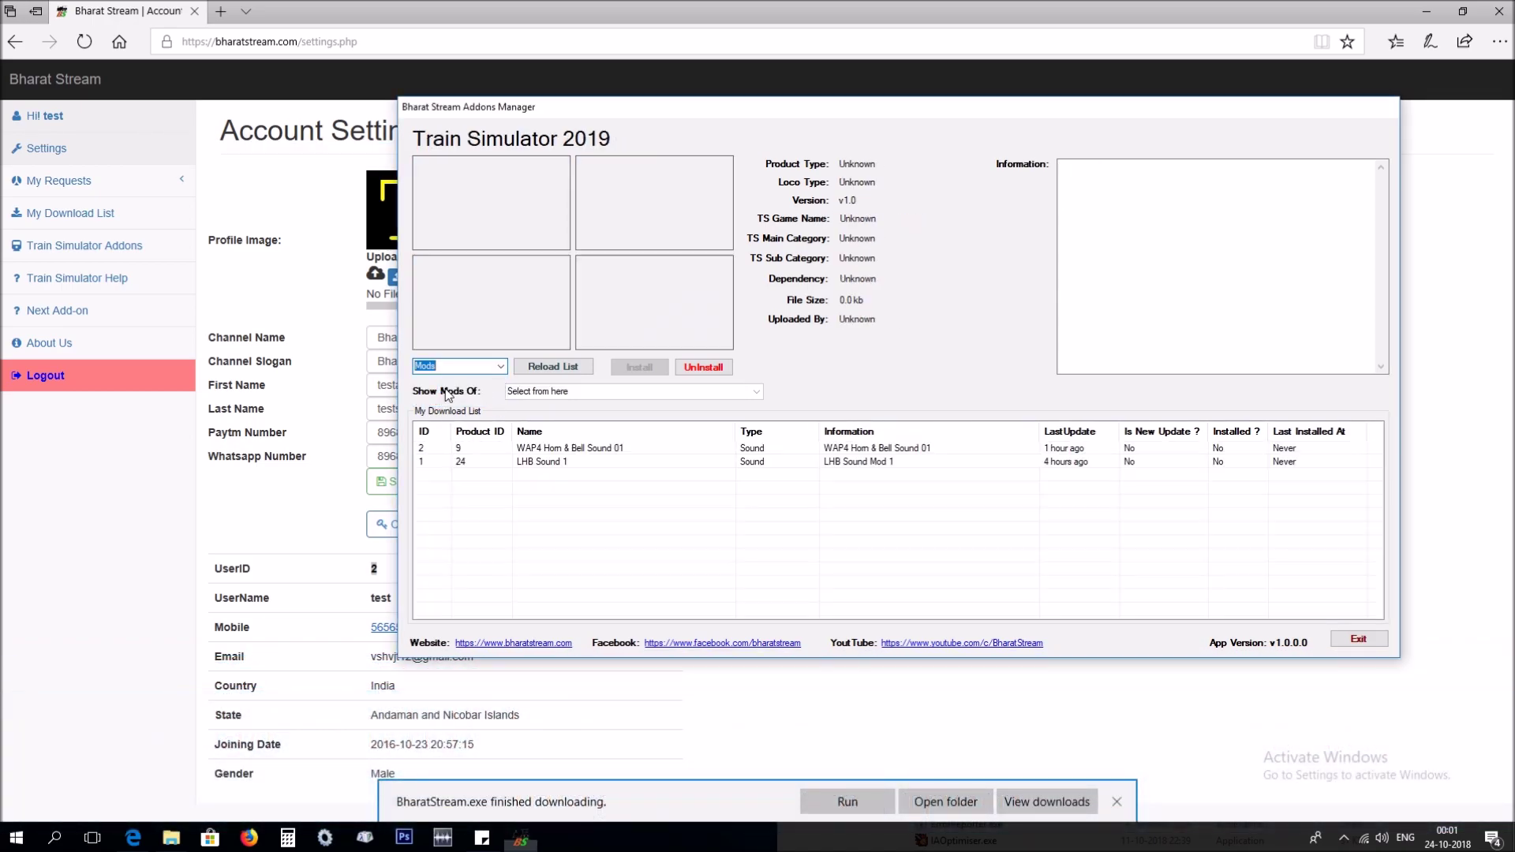
click(616, 450)
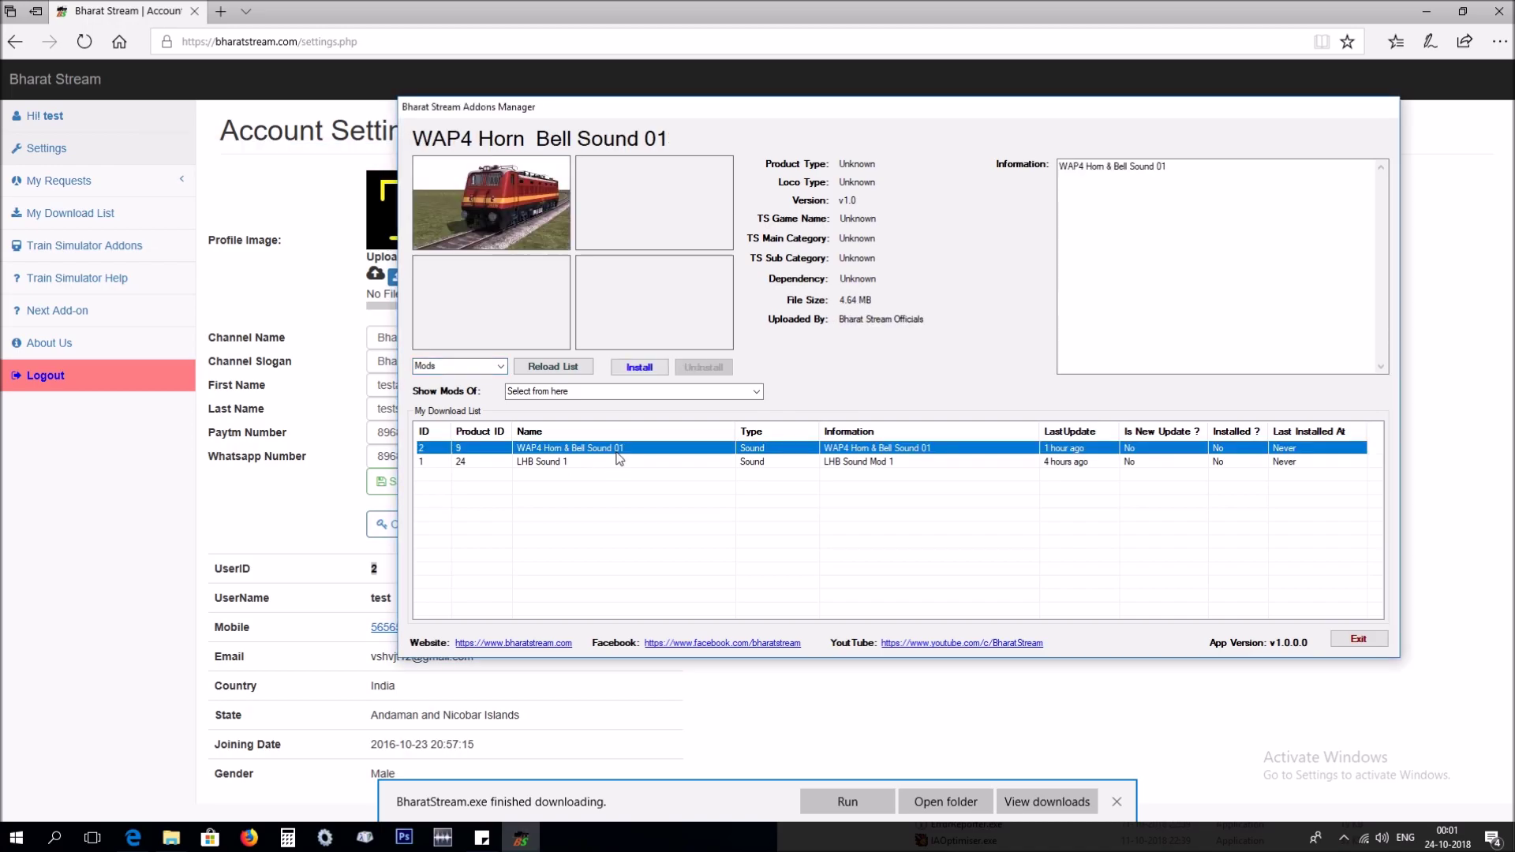
click(613, 461)
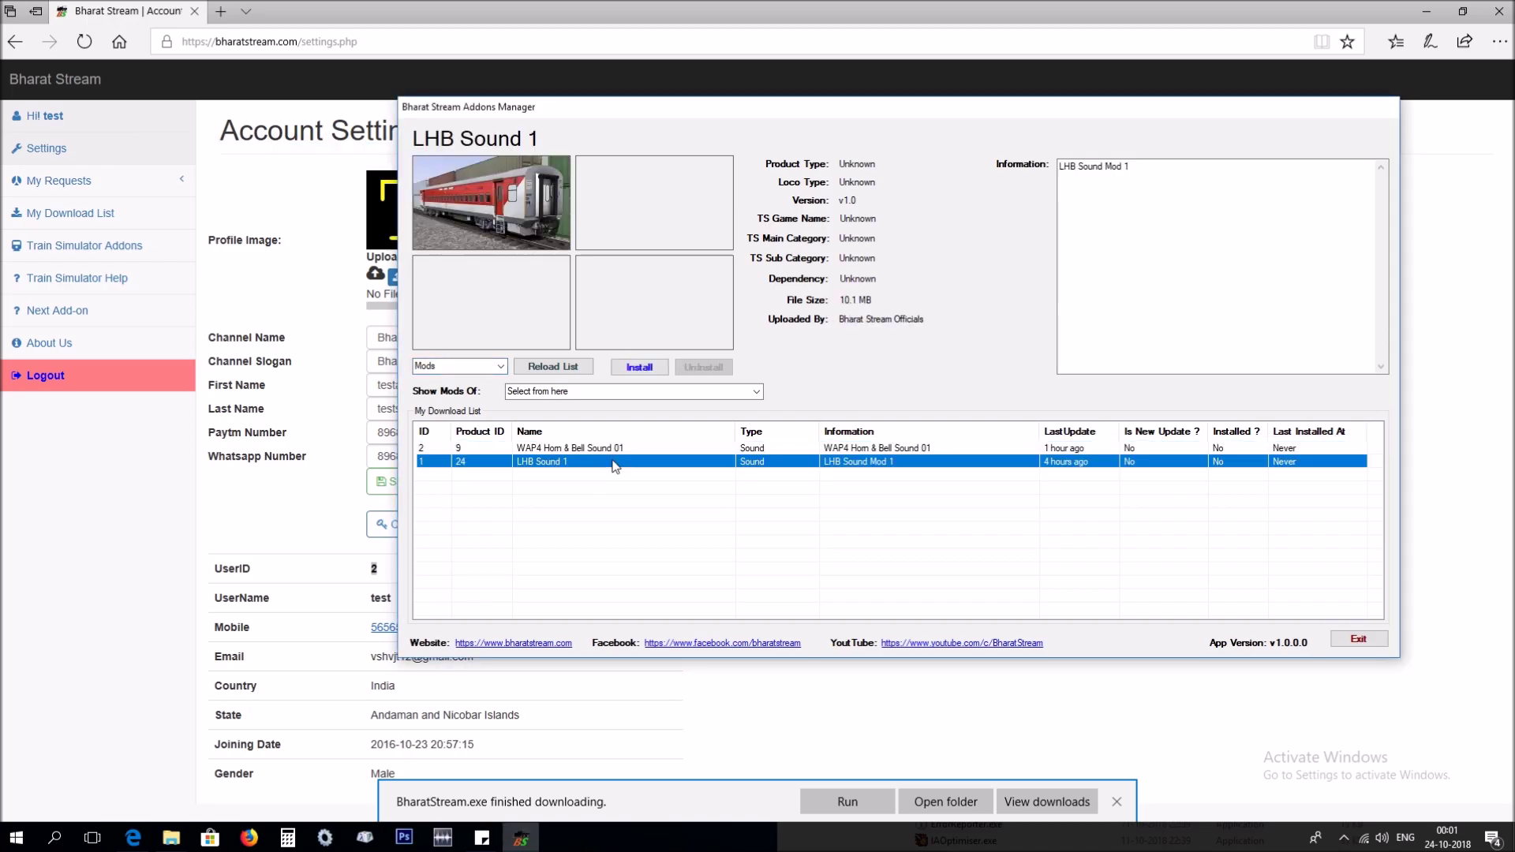
click(502, 367)
click(468, 400)
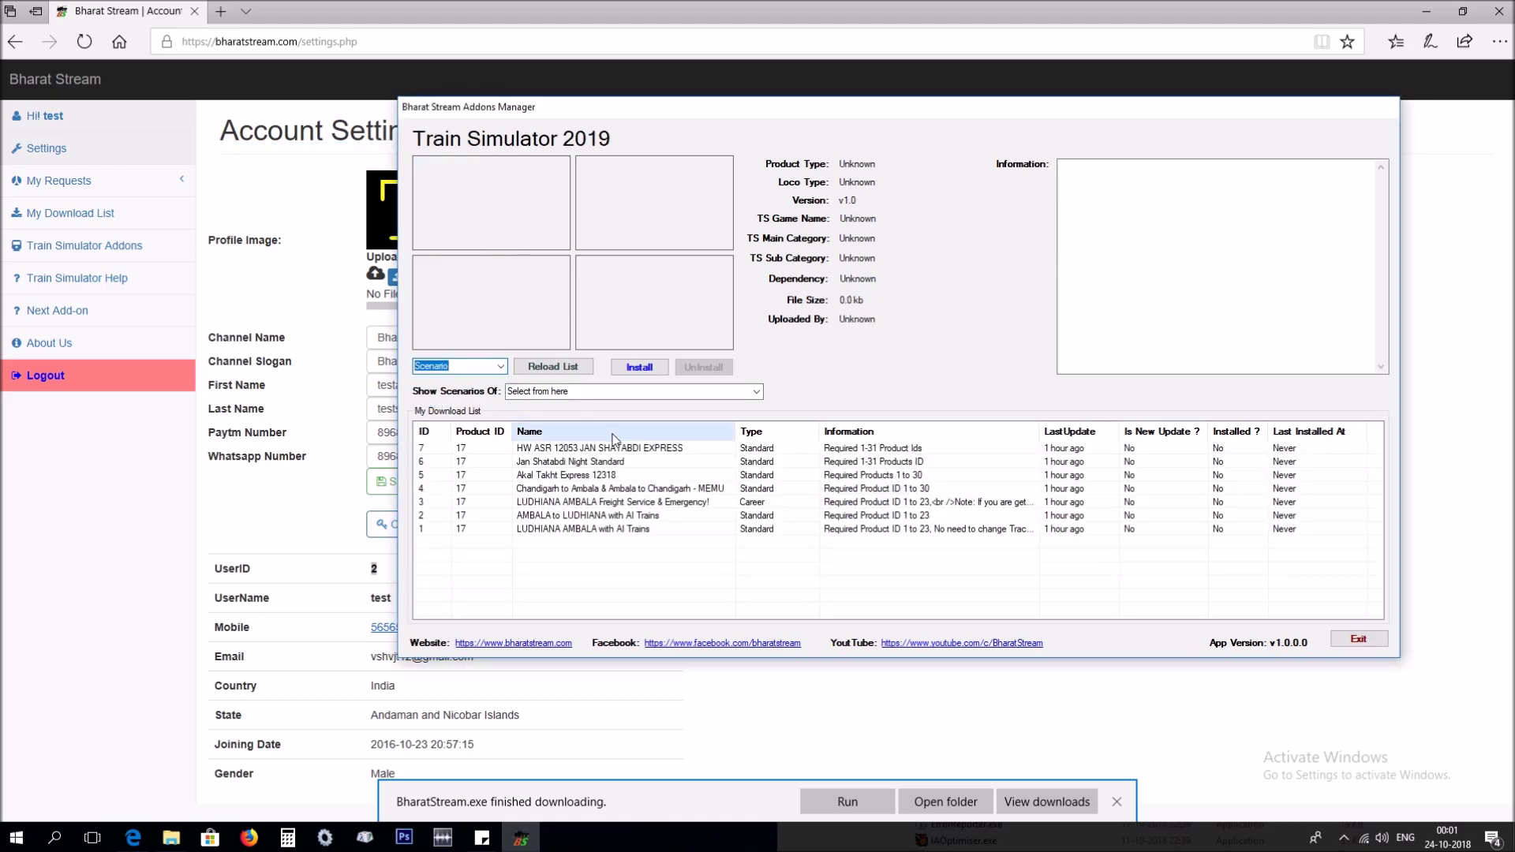
click(616, 454)
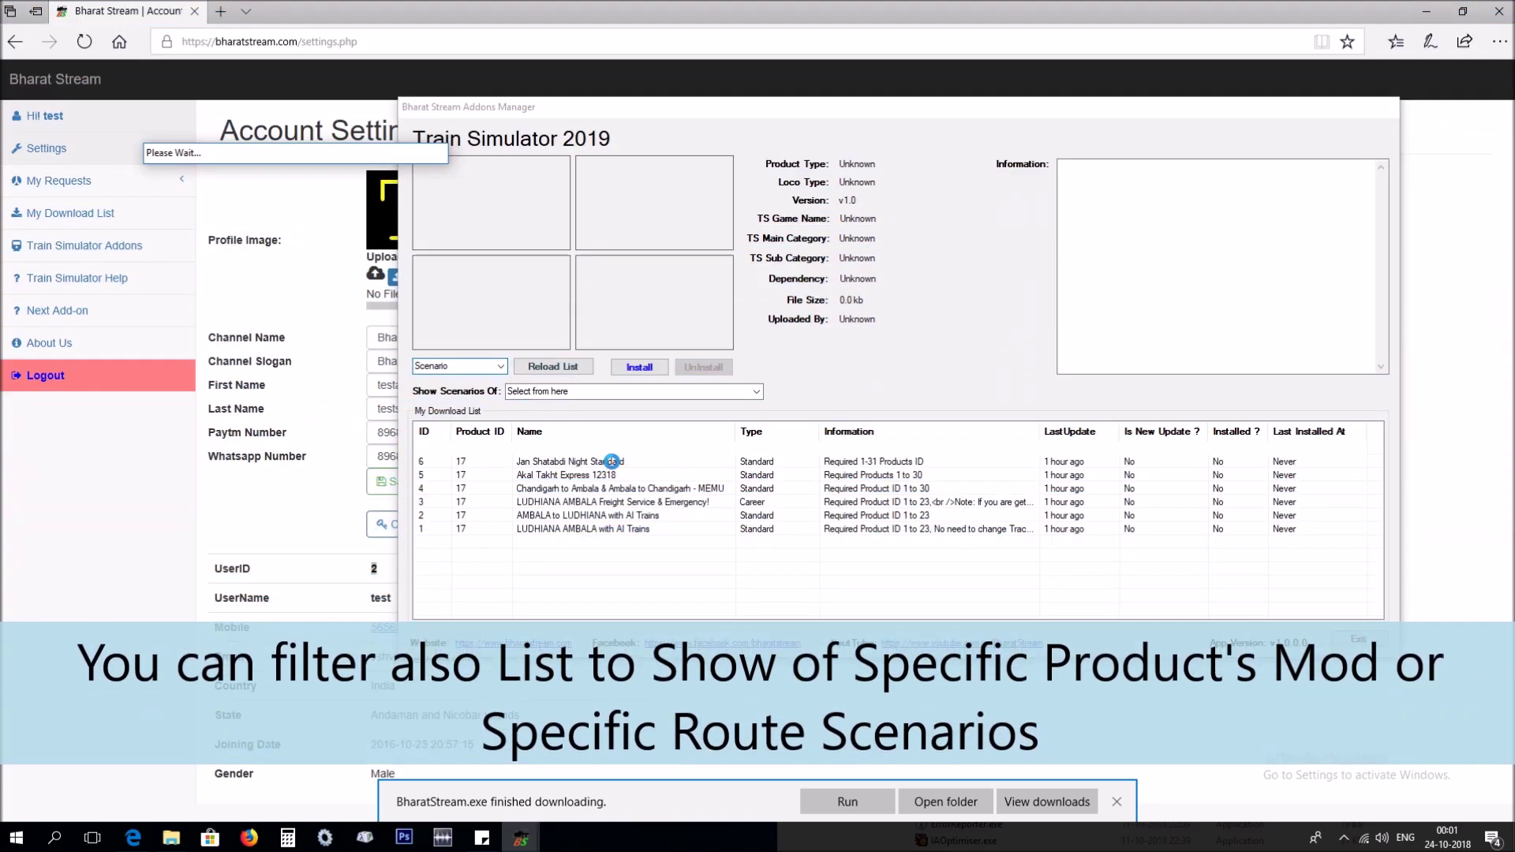
click(756, 392)
click(502, 366)
click(486, 390)
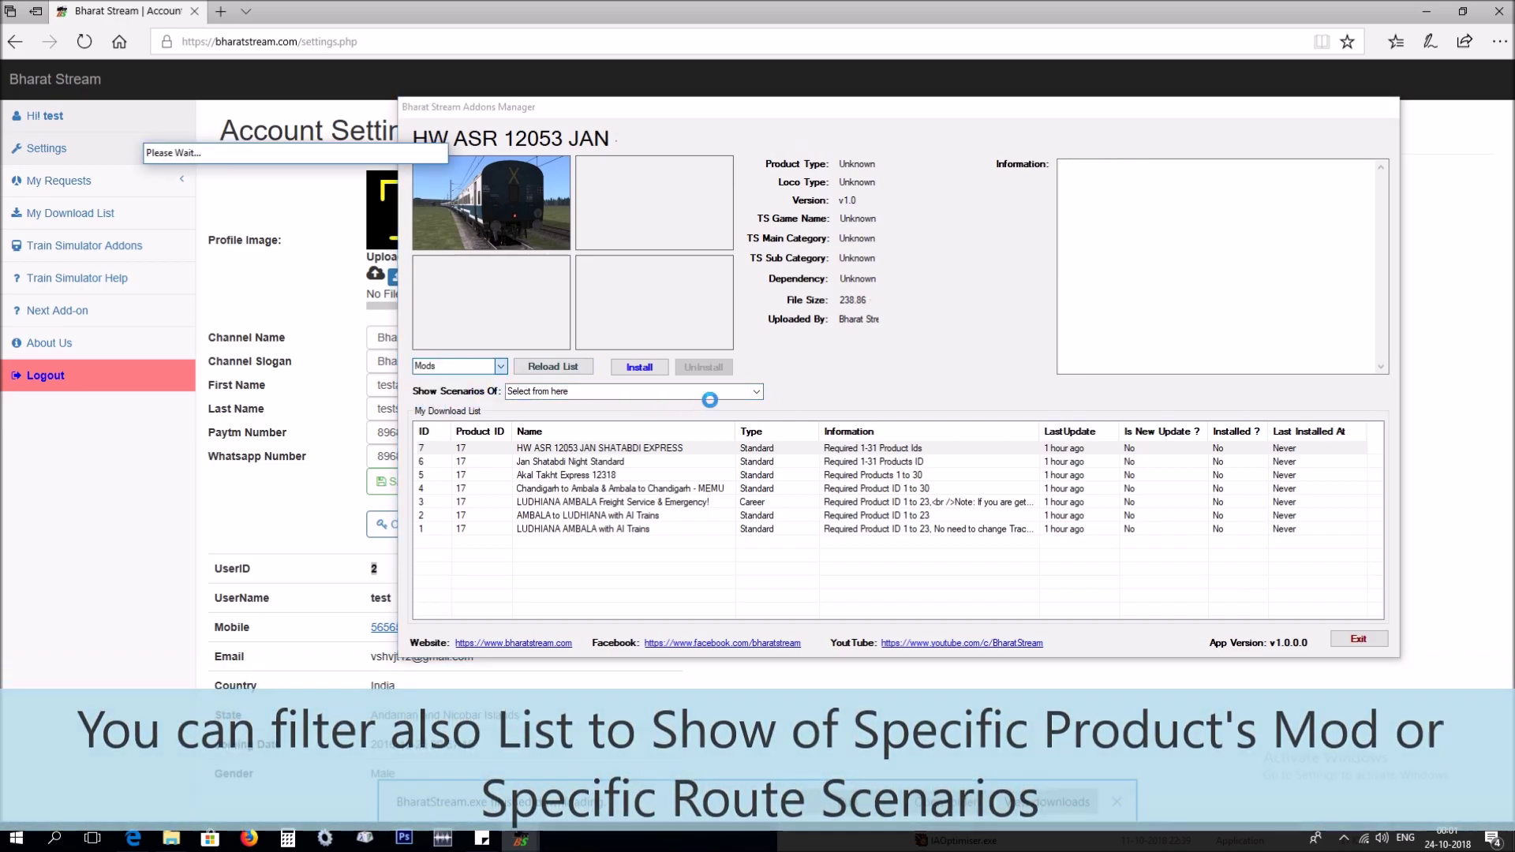
click(758, 392)
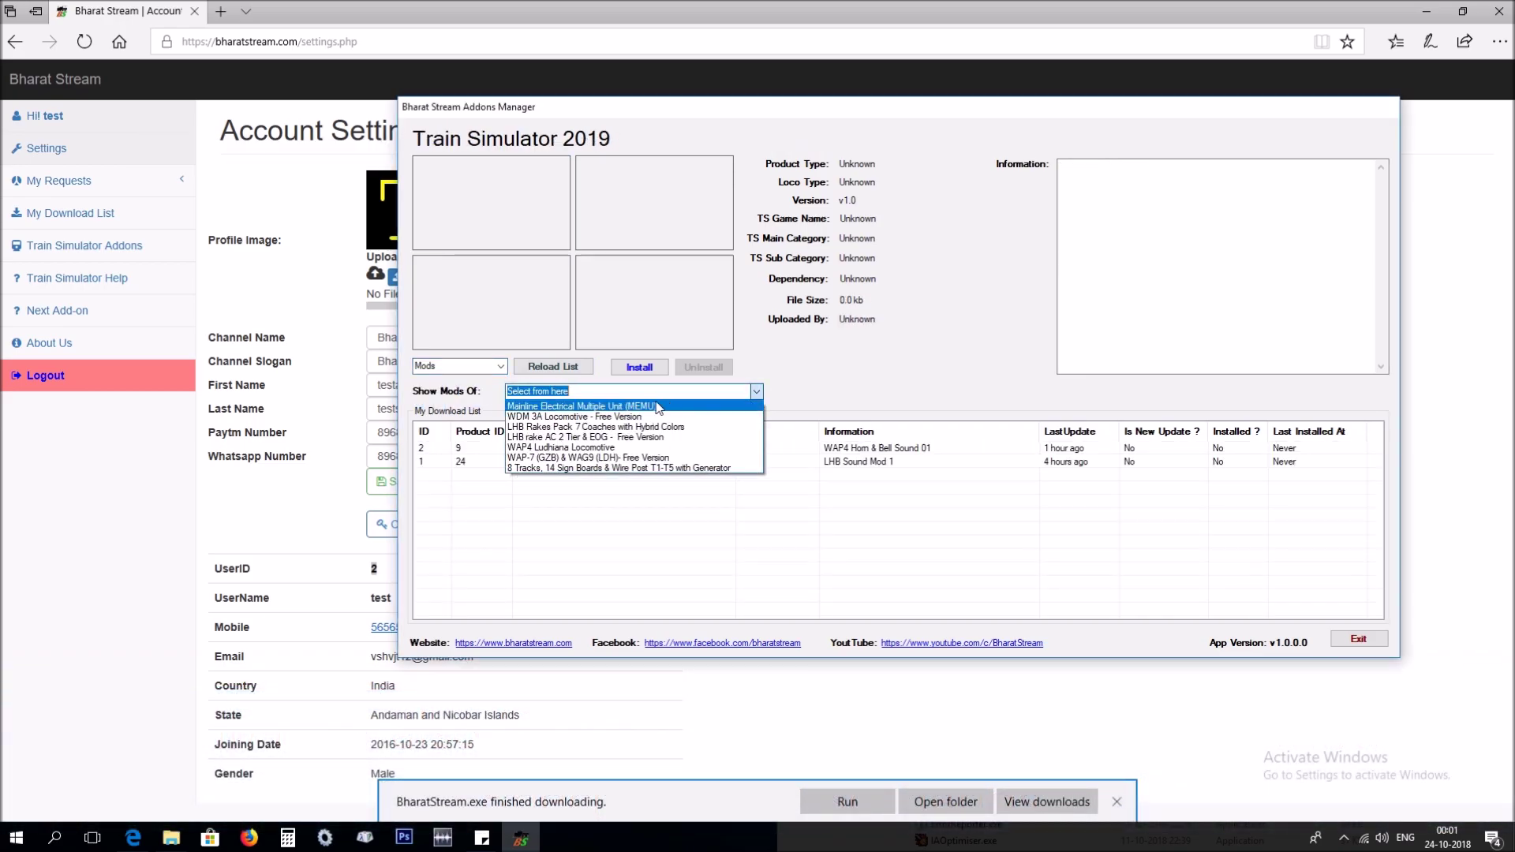
click(605, 427)
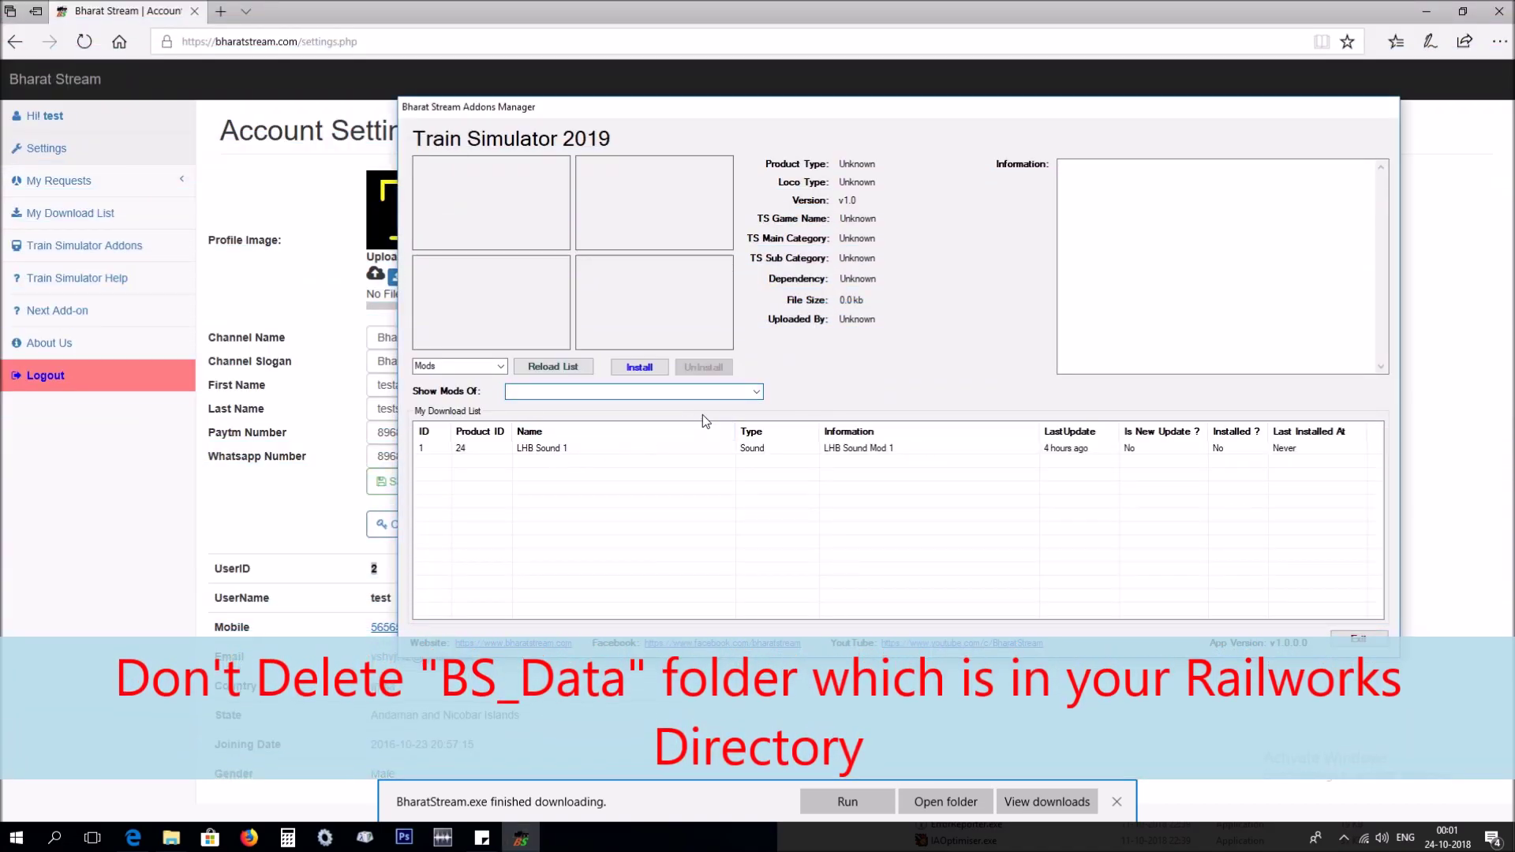
click(756, 391)
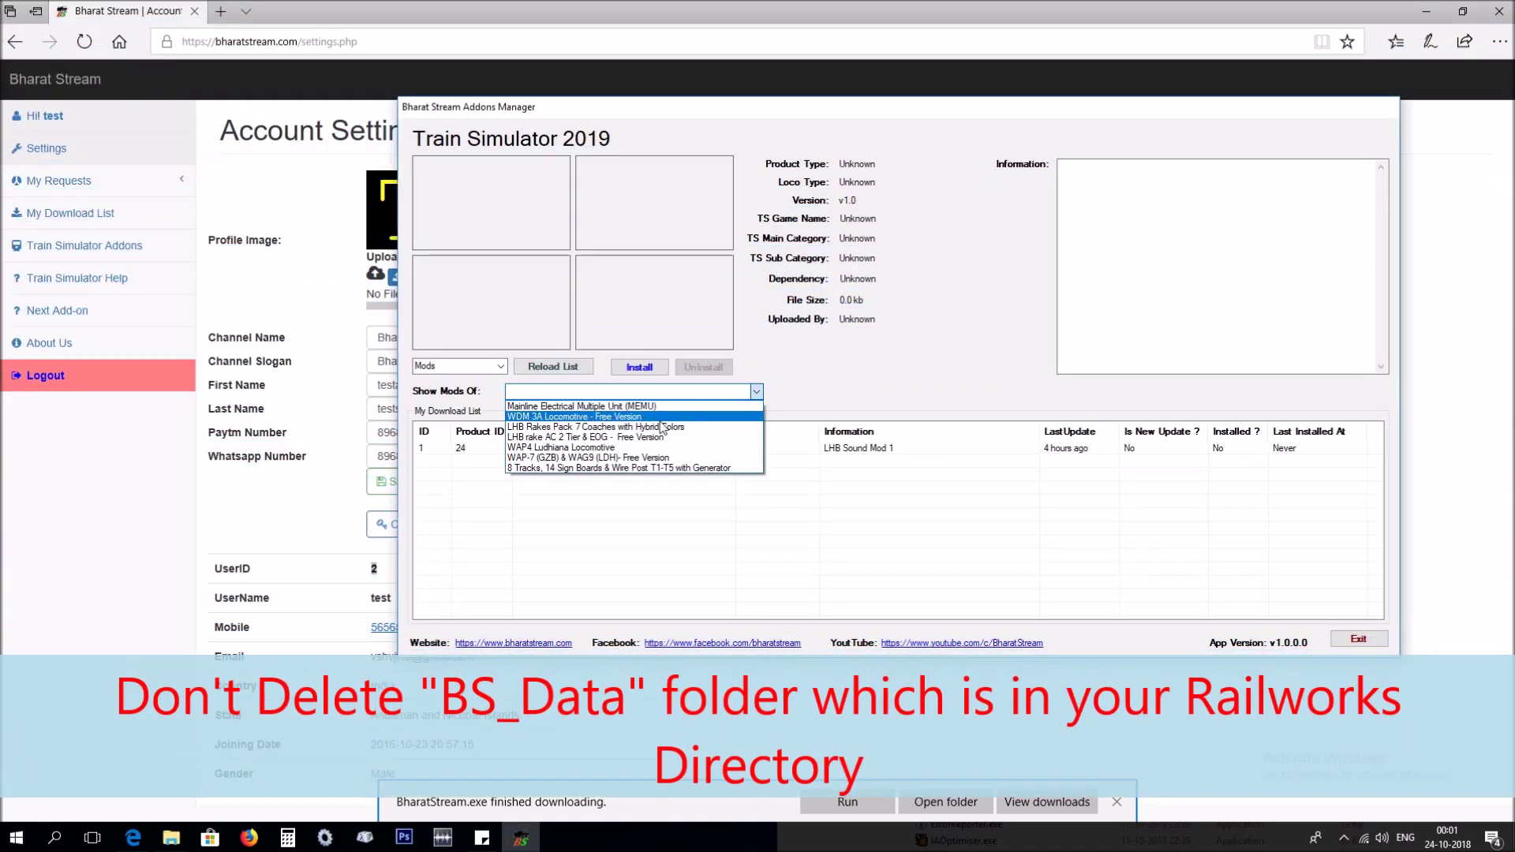
click(591, 446)
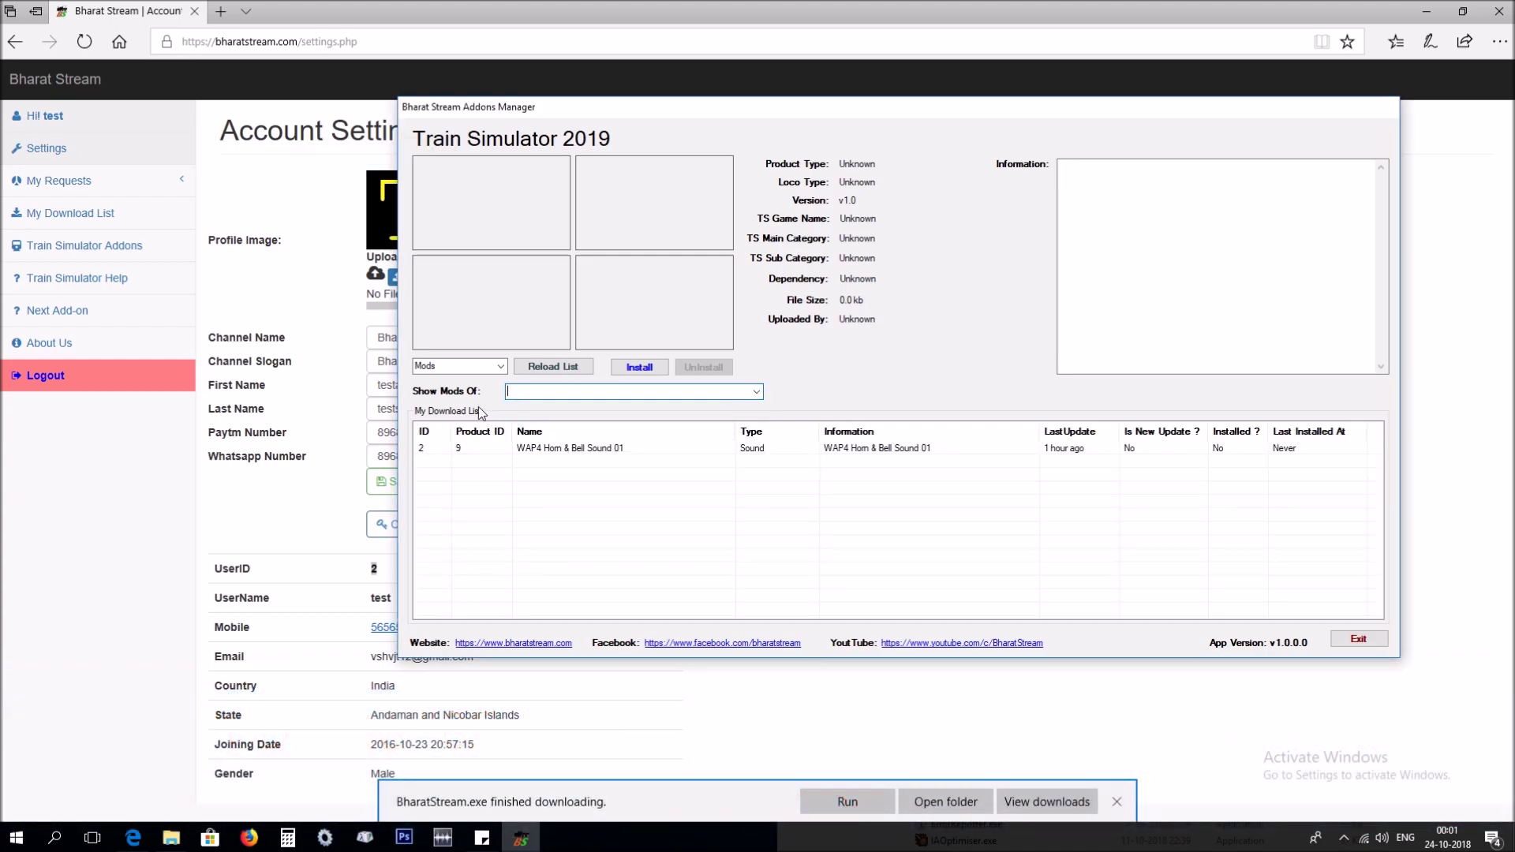
click(500, 366)
click(492, 378)
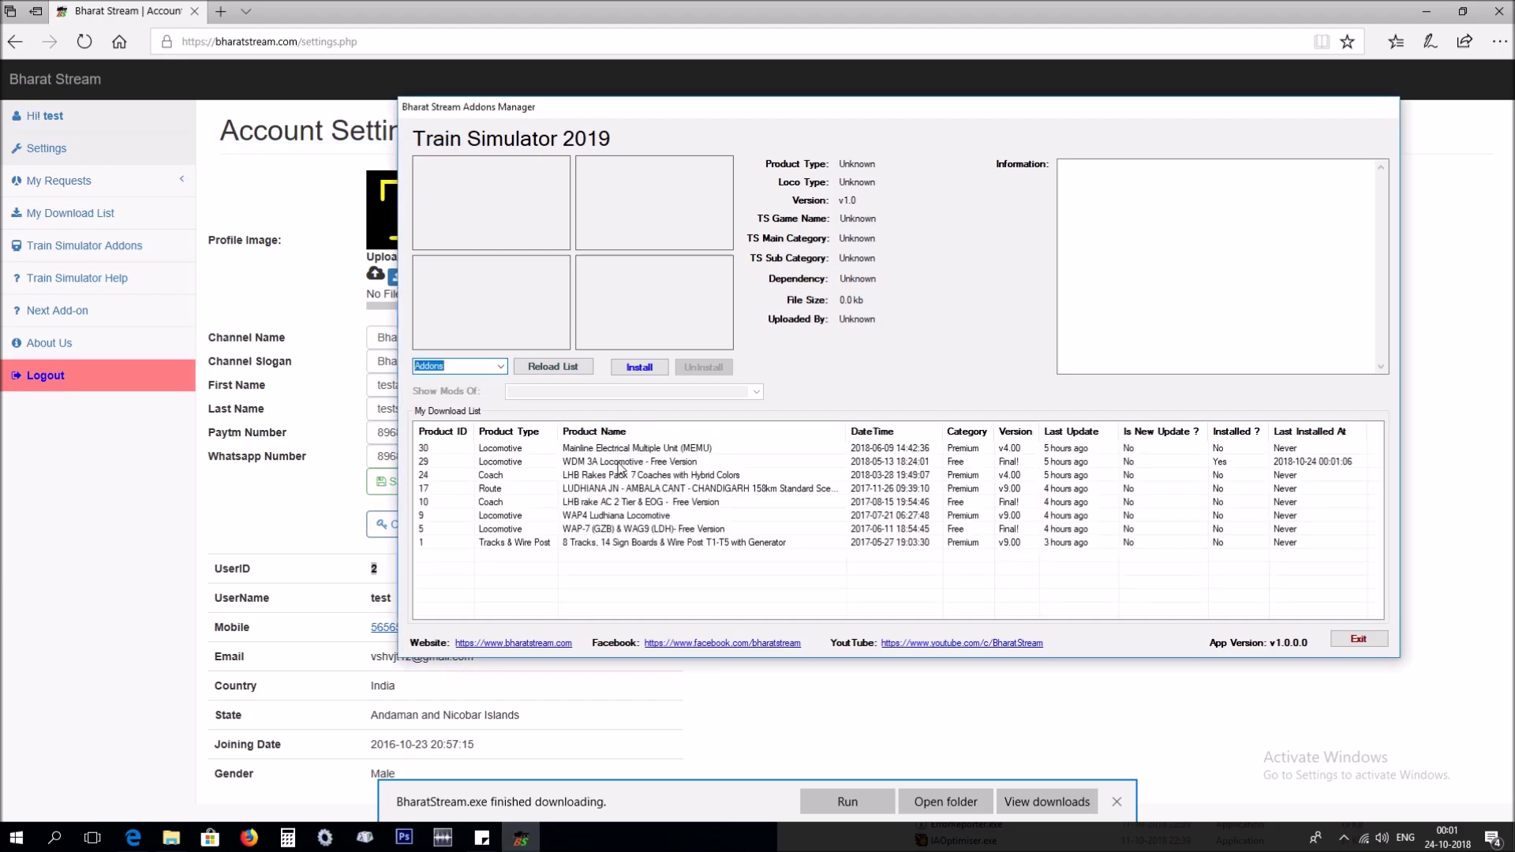
Uninstall WDM 3A Locomotive - Free Version, confirming with Yes and acknowledging the removal message.
click(618, 464)
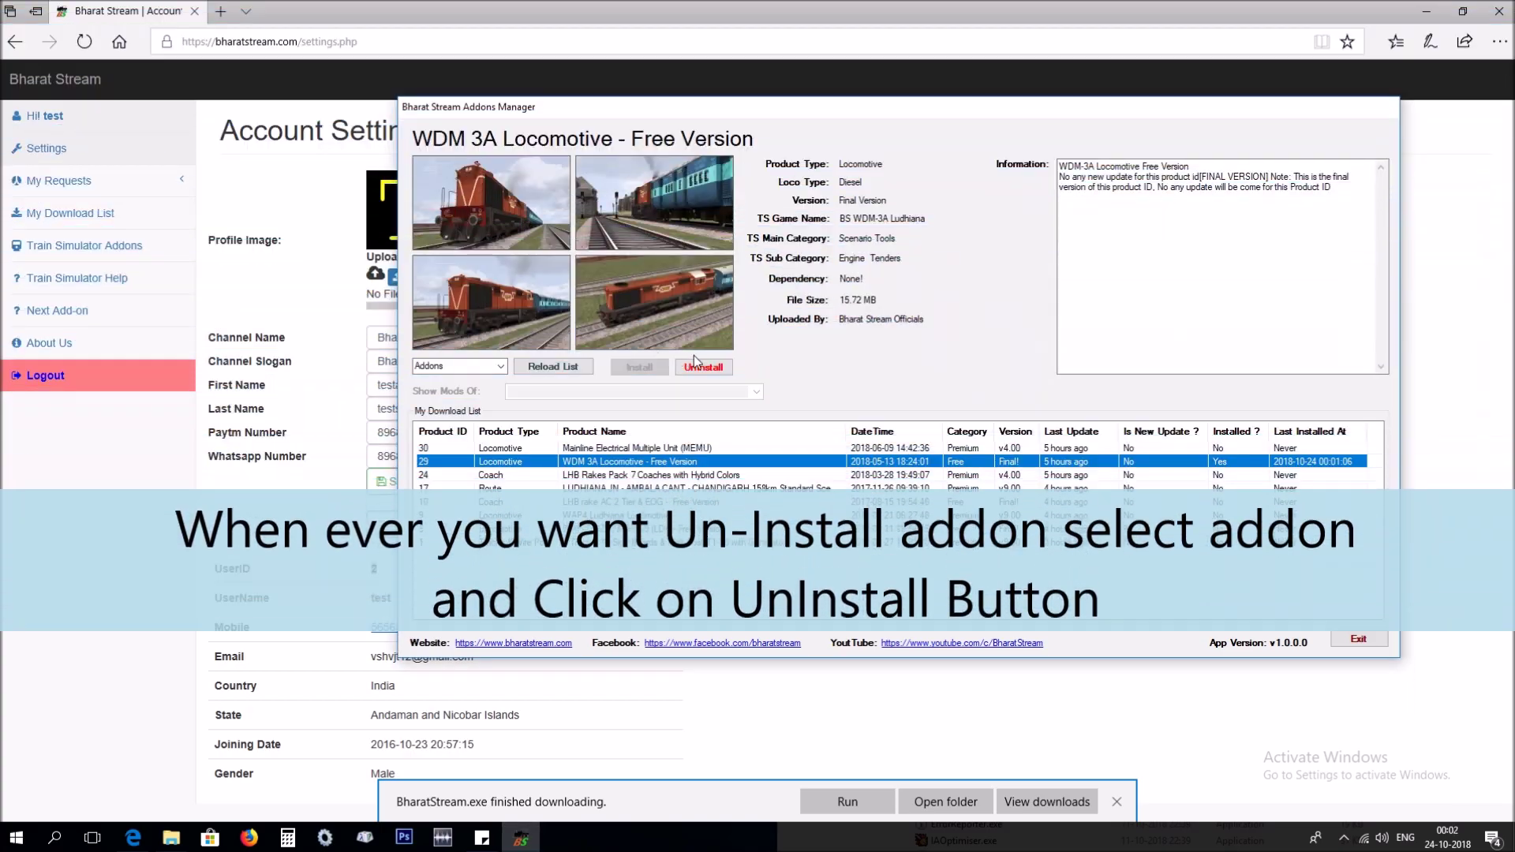
click(703, 370)
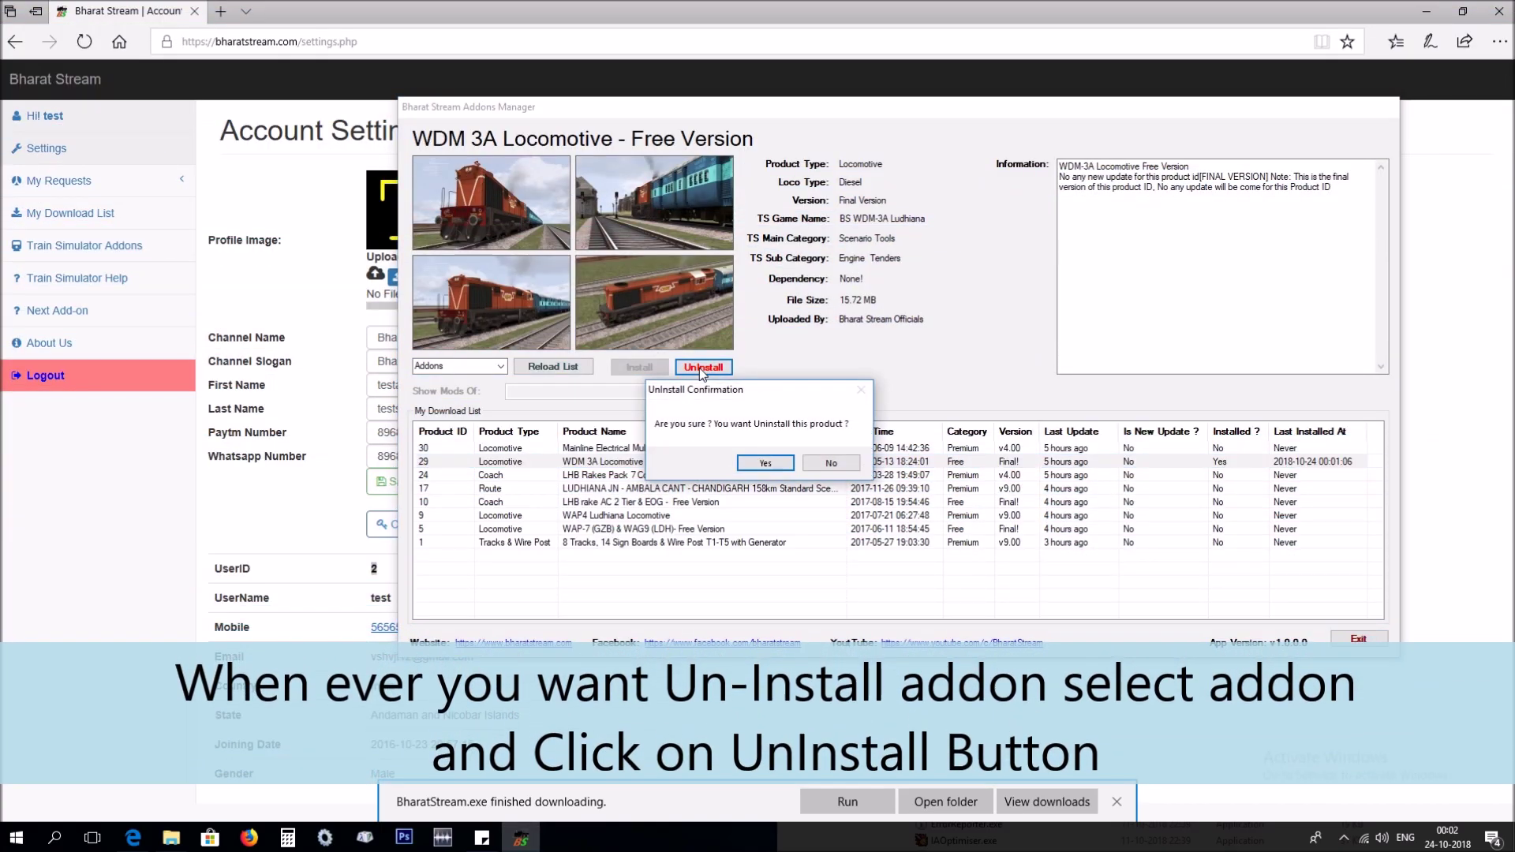
click(754, 467)
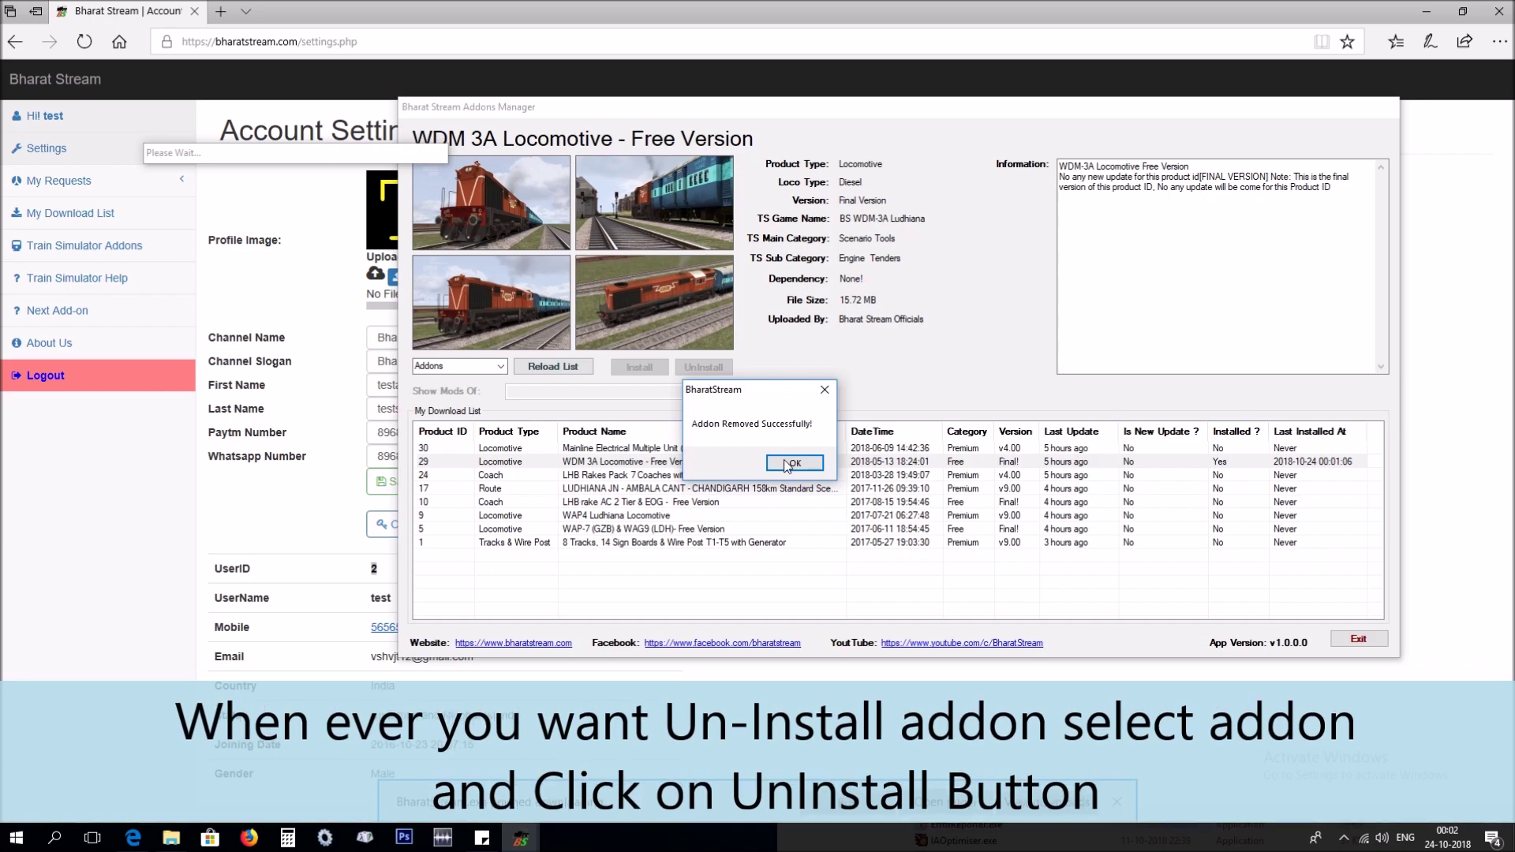
click(789, 463)
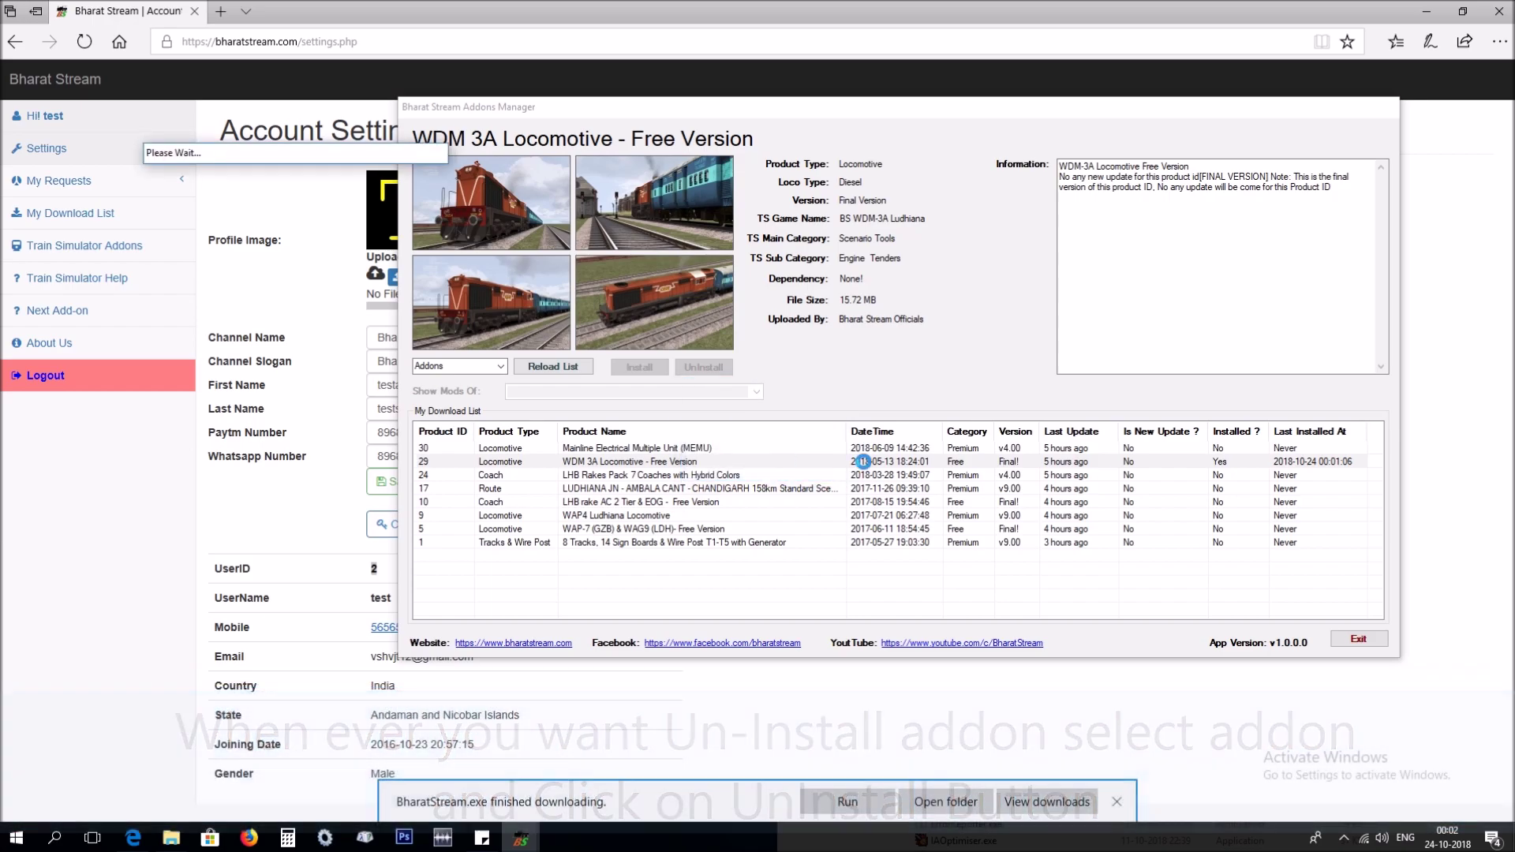
click(771, 456)
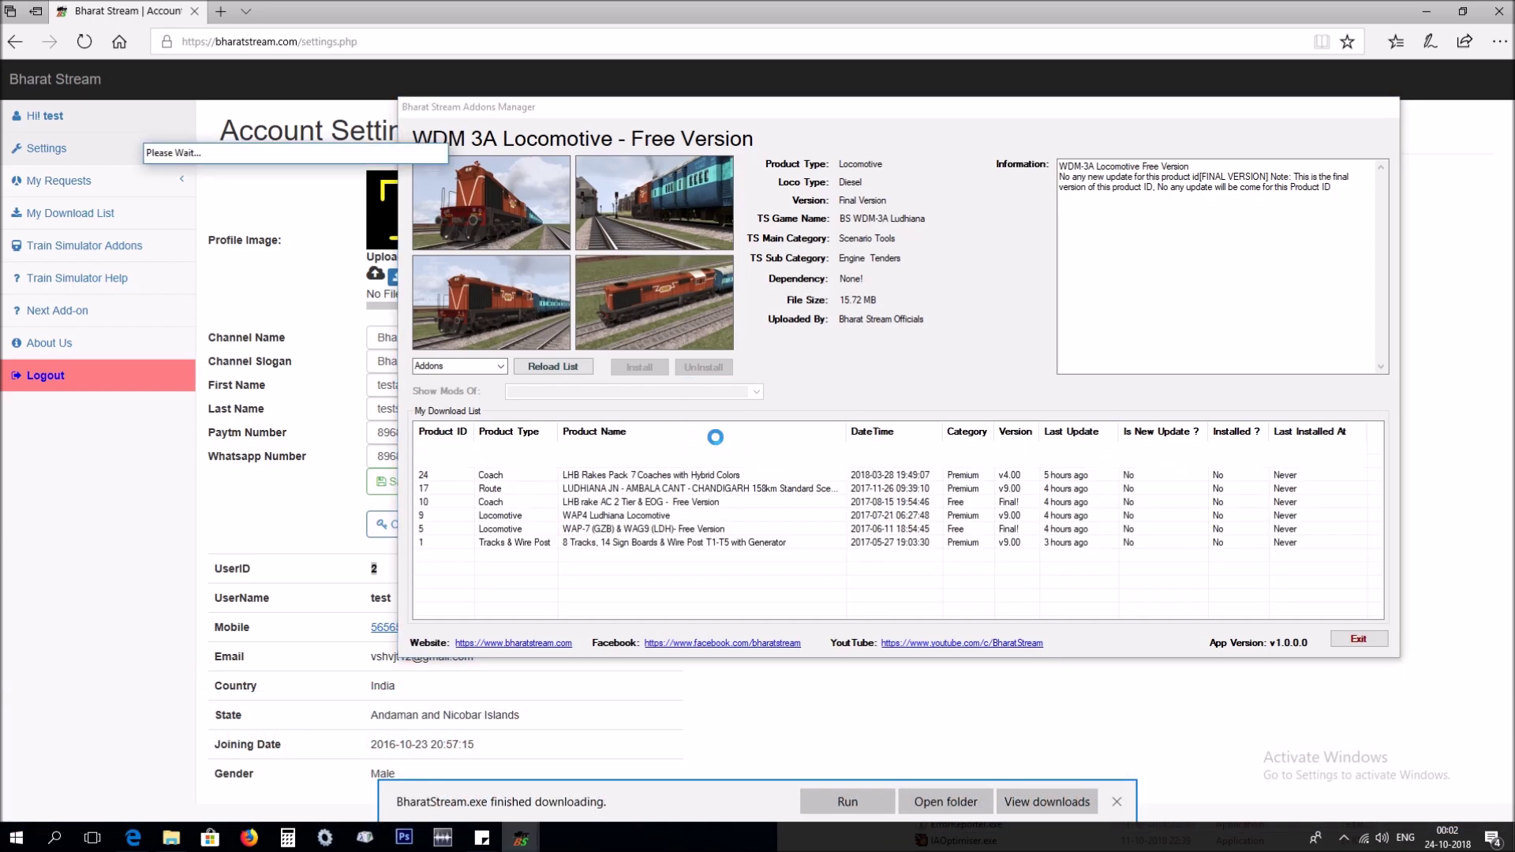